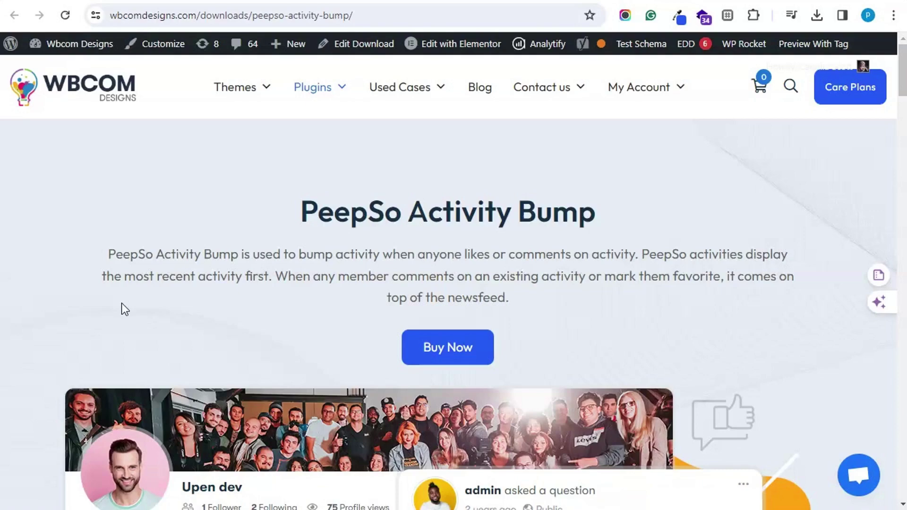
Browse the PeepSo Activity Bump product page, then open My Downloads under My Account.
scroll(121, 302, down, 10)
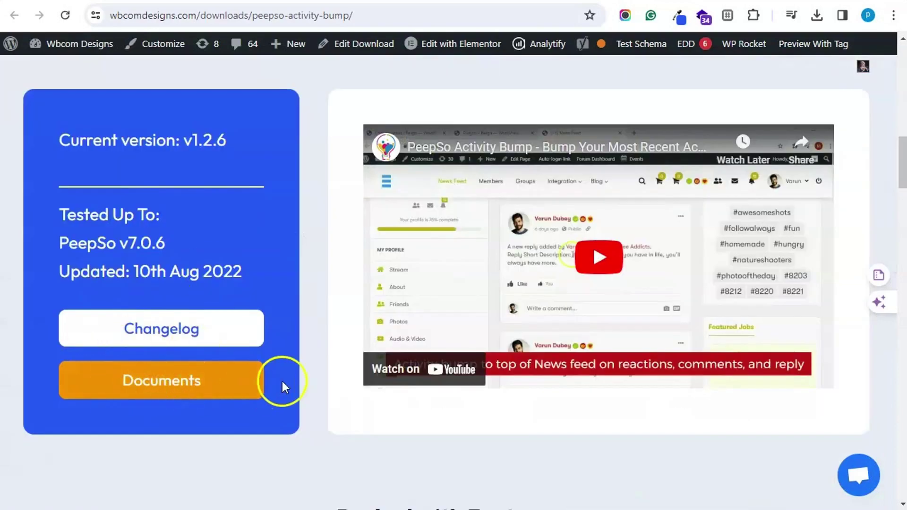
scroll(292, 377, up, 10)
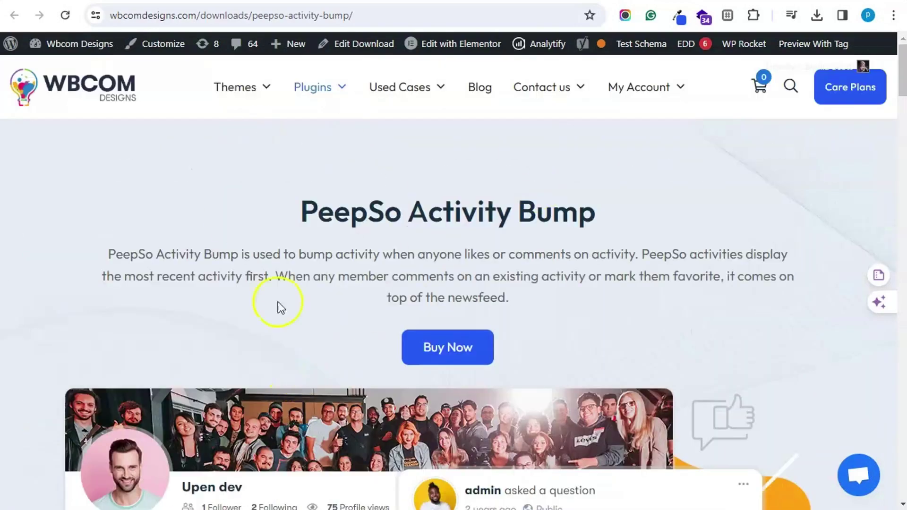
scroll(213, 264, down, 10)
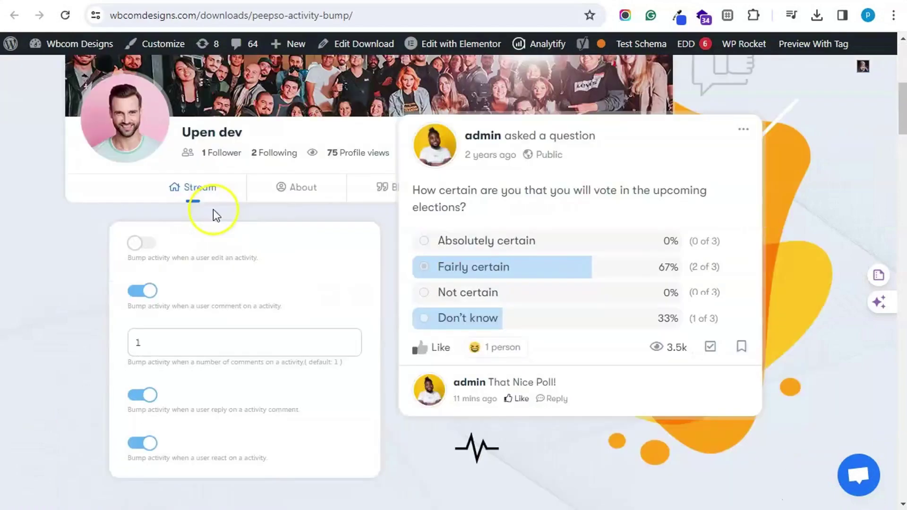
scroll(297, 229, up, 10)
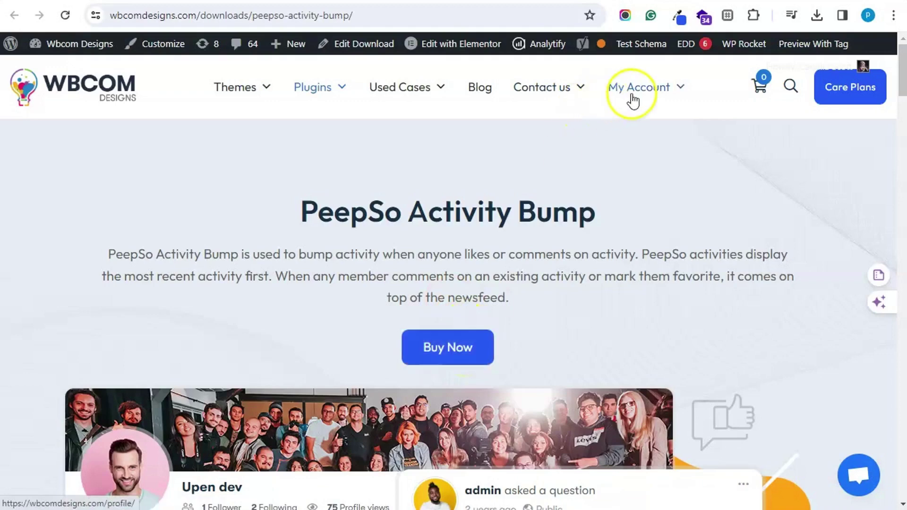
mouse_move(662, 95)
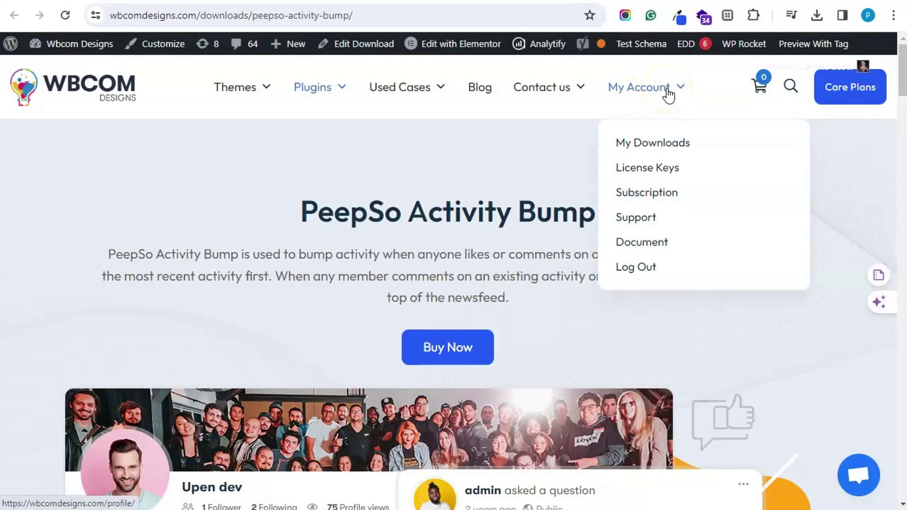
click(693, 142)
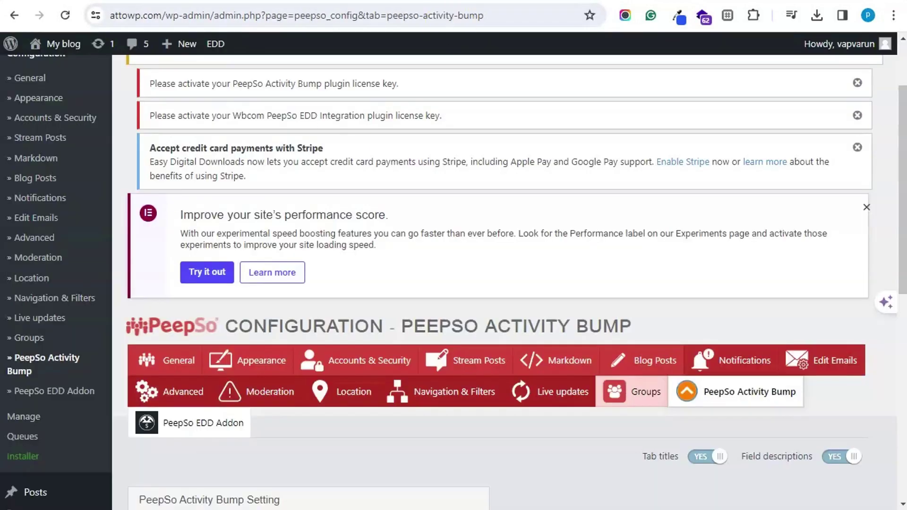
scroll(81, 310, down, 10)
mouse_move(79, 310)
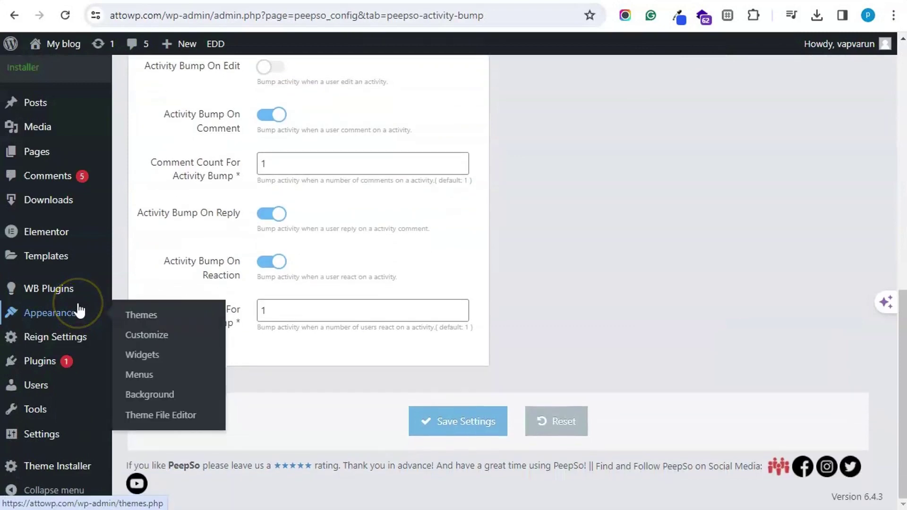
mouse_move(61, 338)
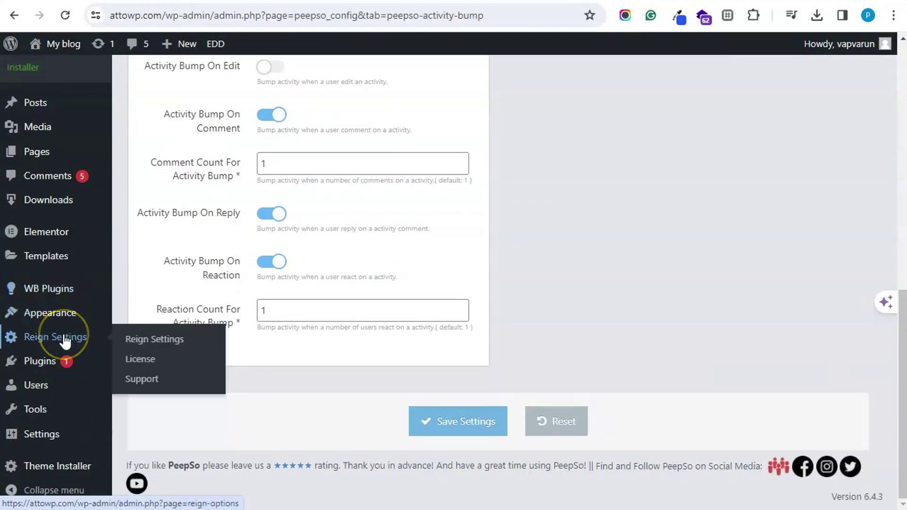
mouse_move(57, 363)
click(142, 389)
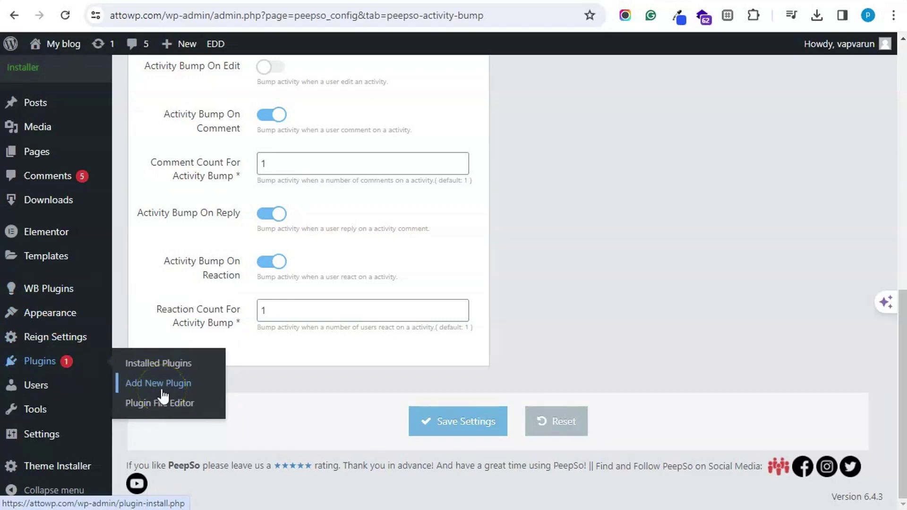
mouse_move(61, 295)
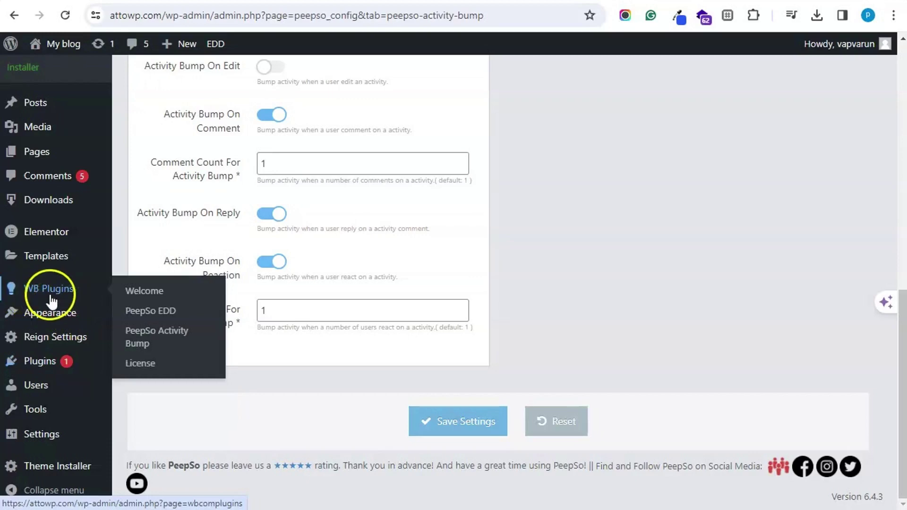
click(139, 364)
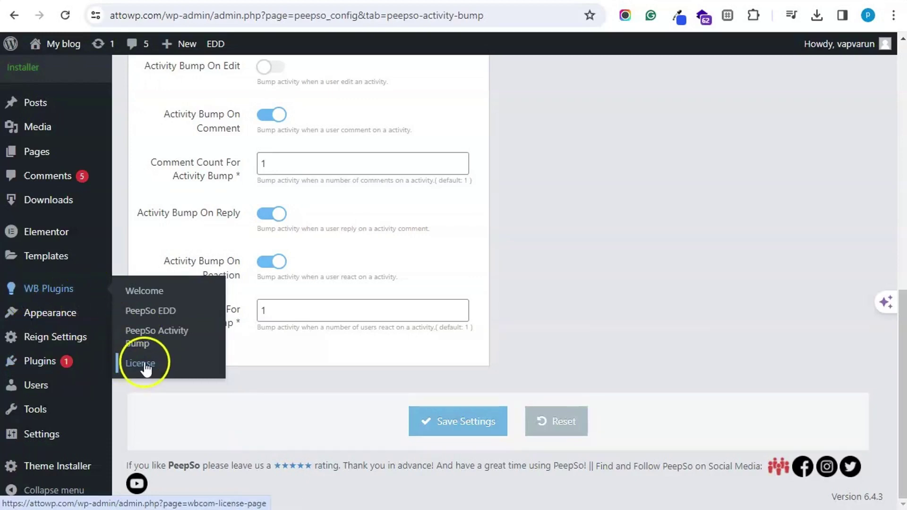
scroll(149, 356, up, 6)
scroll(149, 352, up, 6)
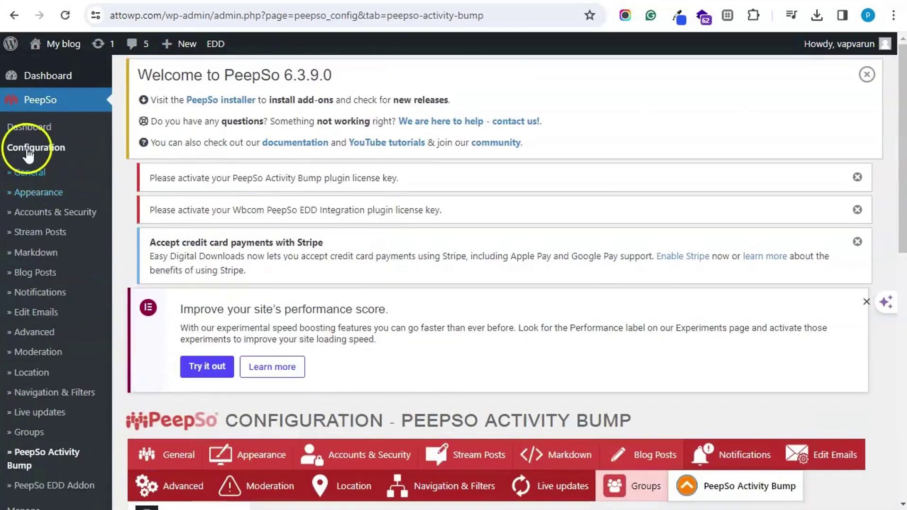
scroll(302, 189, down, 7)
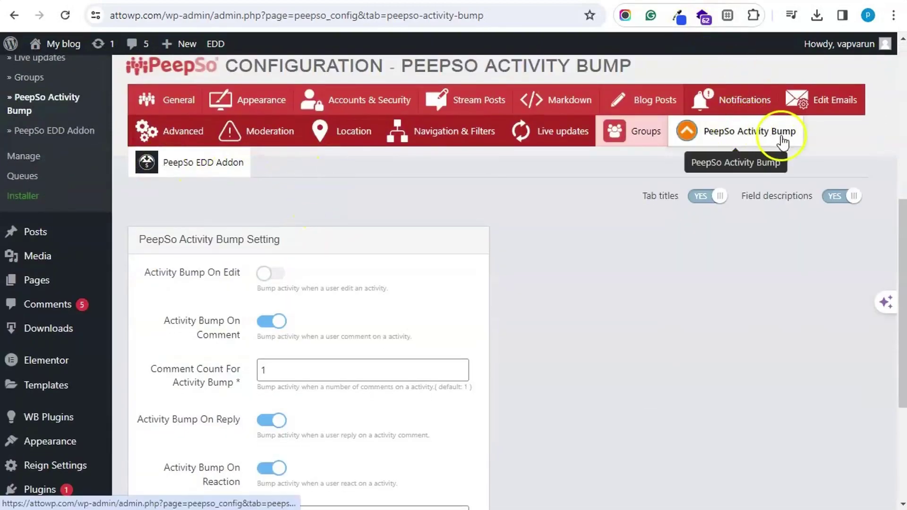
scroll(425, 284, down, 5)
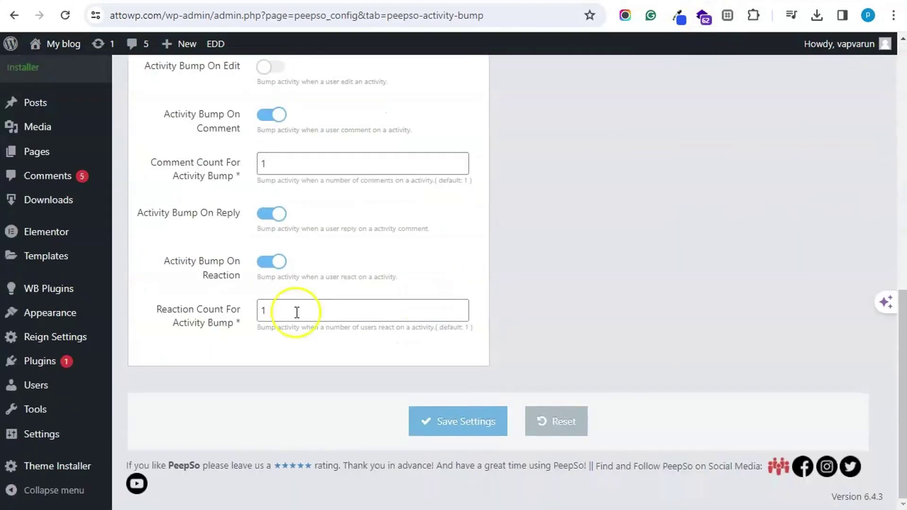
scroll(294, 314, up, 3)
scroll(317, 271, up, 6)
scroll(435, 273, down, 6)
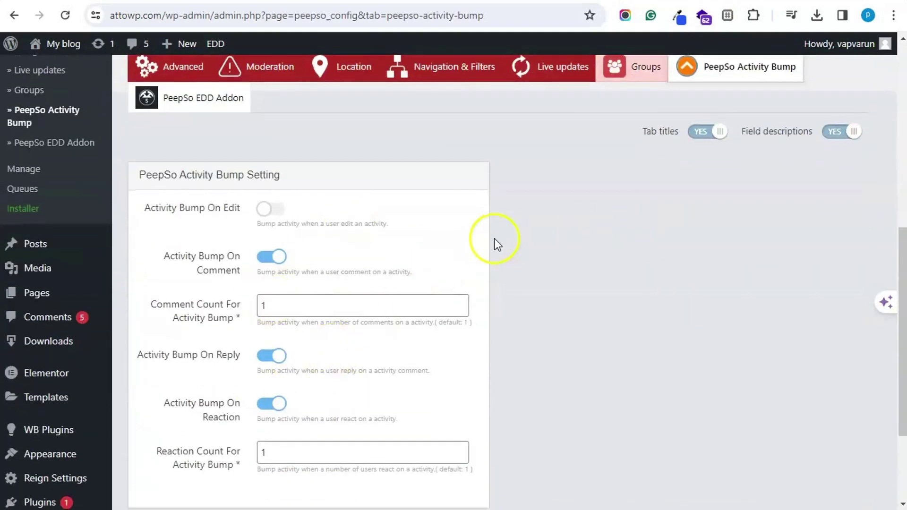
scroll(319, 413, down, 2)
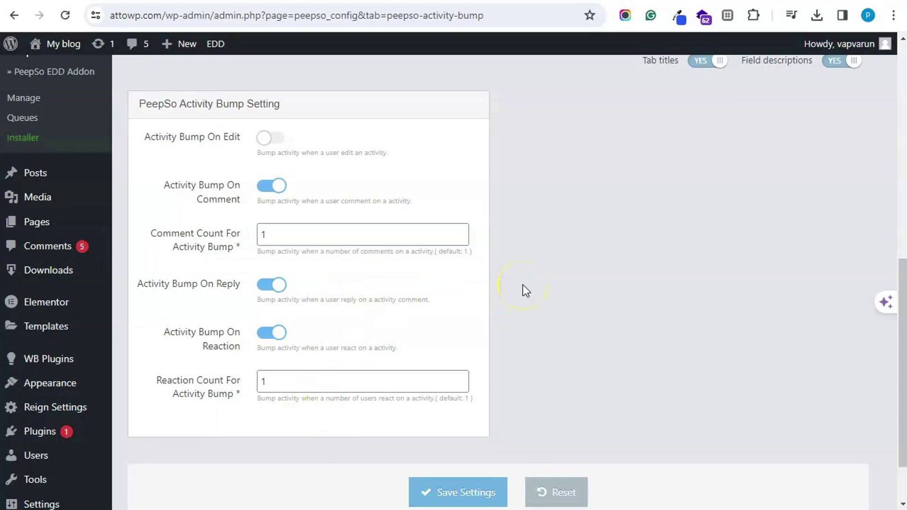
click(245, 184)
drag(246, 184, 243, 195)
click(194, 191)
click(219, 144)
click(283, 233)
click(282, 232)
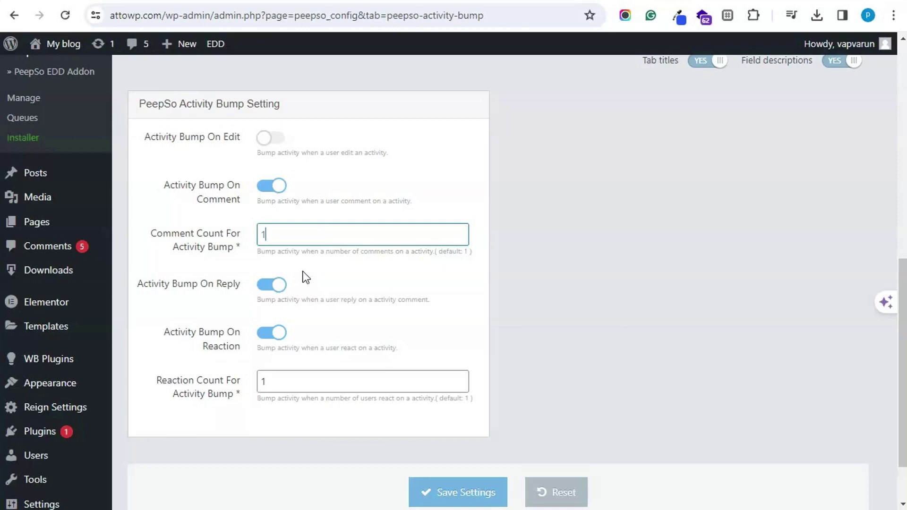
click(316, 263)
click(318, 237)
Load the attowp.com community newsfeed.
click(547, 19)
text(attowp.com)
key(Return)
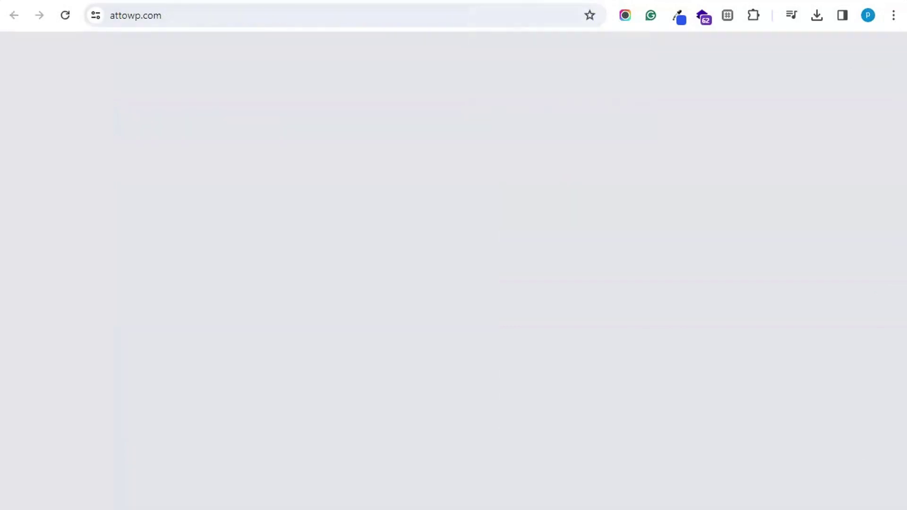
React Angry to the second BuddyPress Giphy purchase post in the feed.
scroll(378, 299, down, 15)
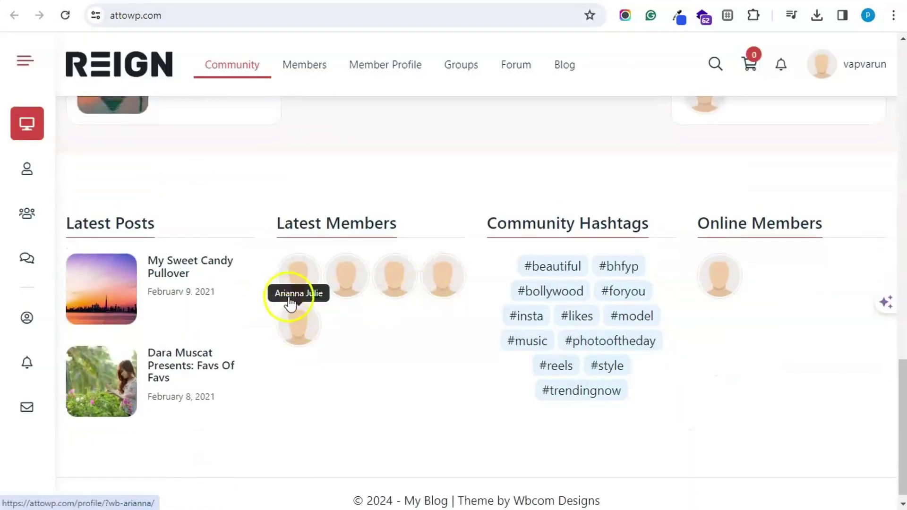
scroll(290, 303, up, 10)
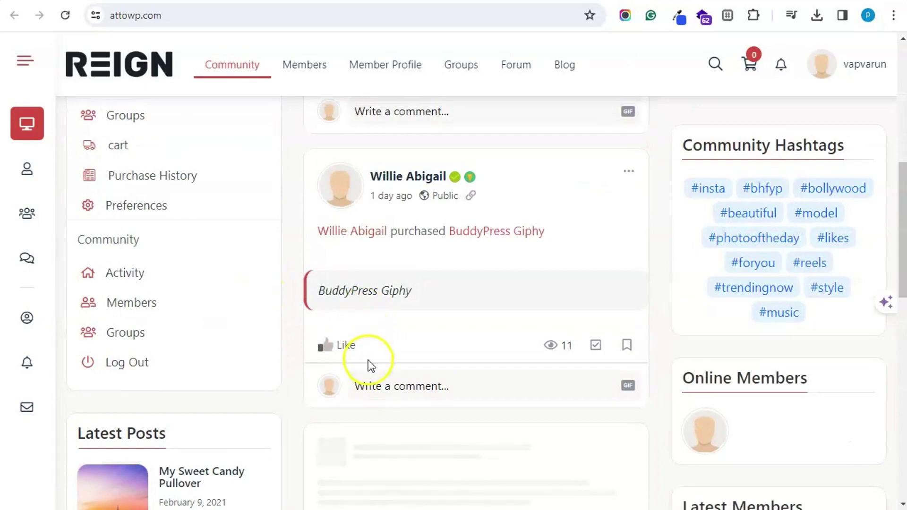
scroll(368, 360, down, 3)
scroll(381, 379, up, 6)
scroll(382, 284, down, 1)
scroll(382, 291, down, 2)
scroll(382, 347, up, 9)
scroll(363, 343, down, 7)
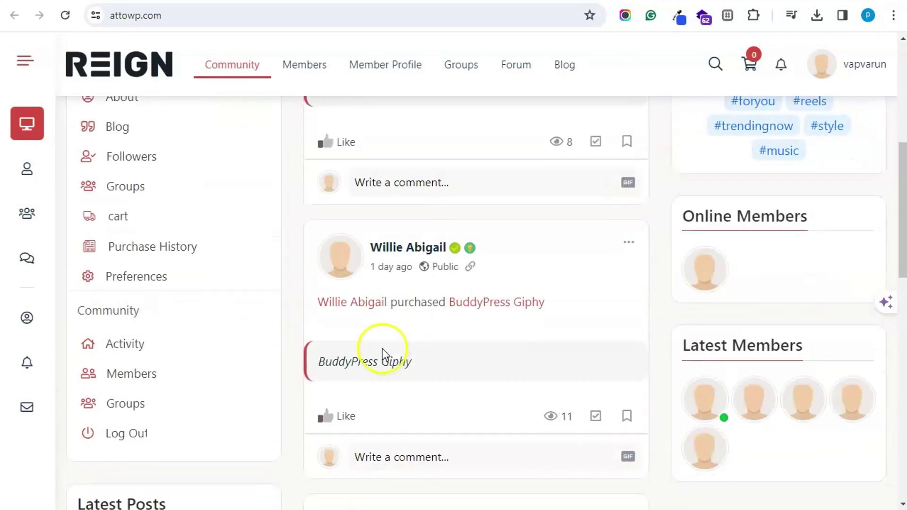
scroll(364, 359, down, 3)
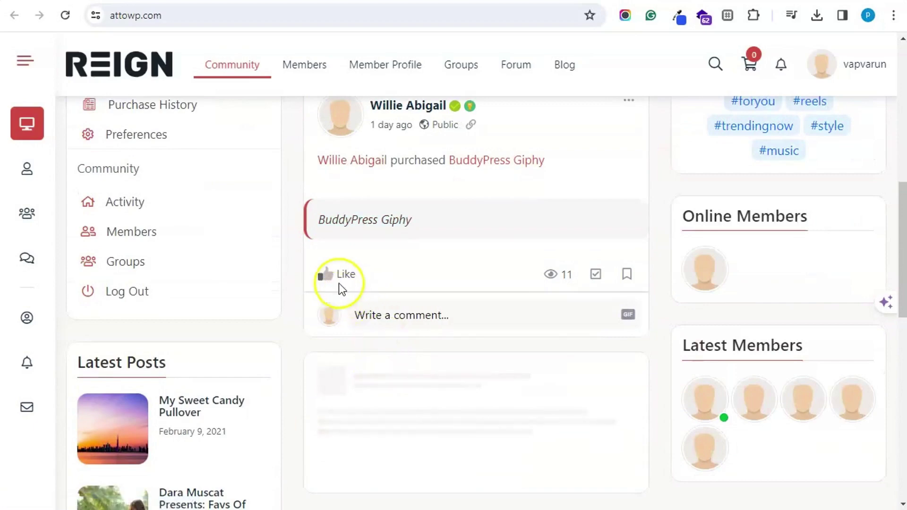
mouse_move(336, 283)
click(344, 243)
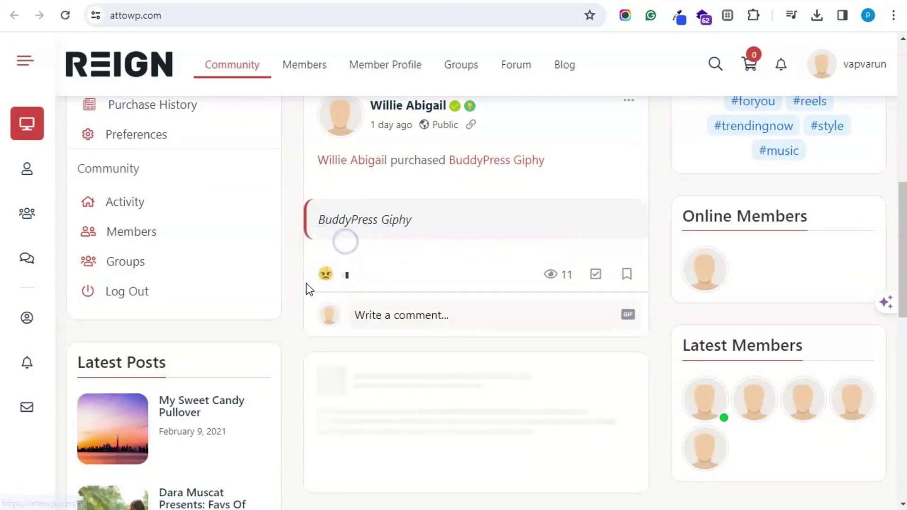
scroll(342, 196, up, 5)
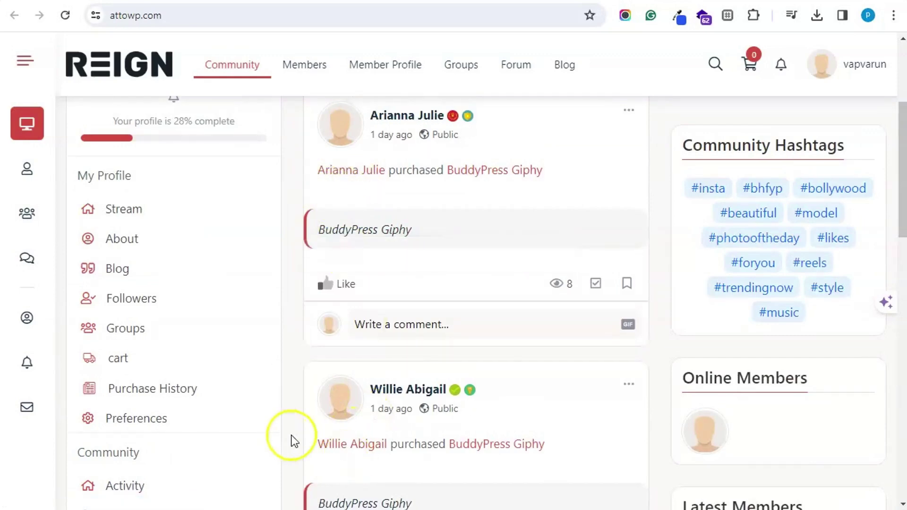
scroll(313, 426, up, 4)
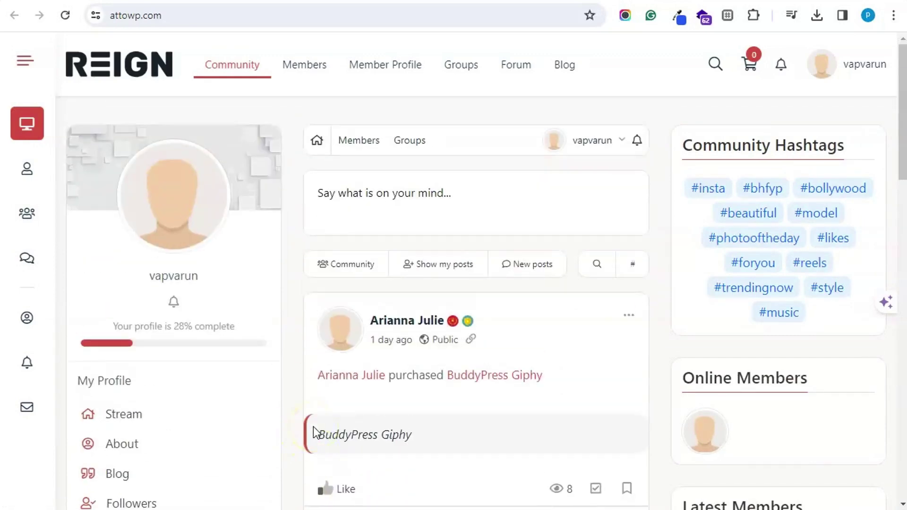
scroll(313, 426, down, 8)
scroll(313, 426, up, 7)
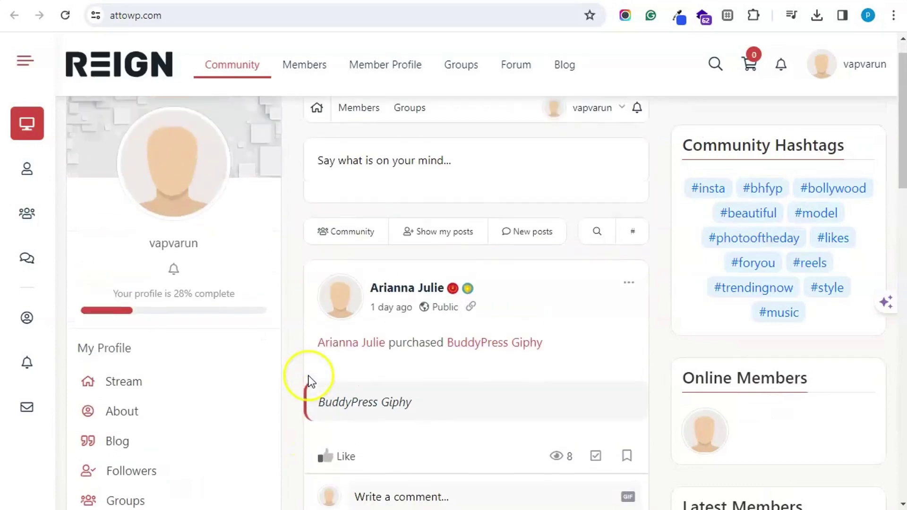
Refresh the feed and comment 'hi' on another BuddyPress Giphy purchase post.
right_click(457, 118)
click(480, 168)
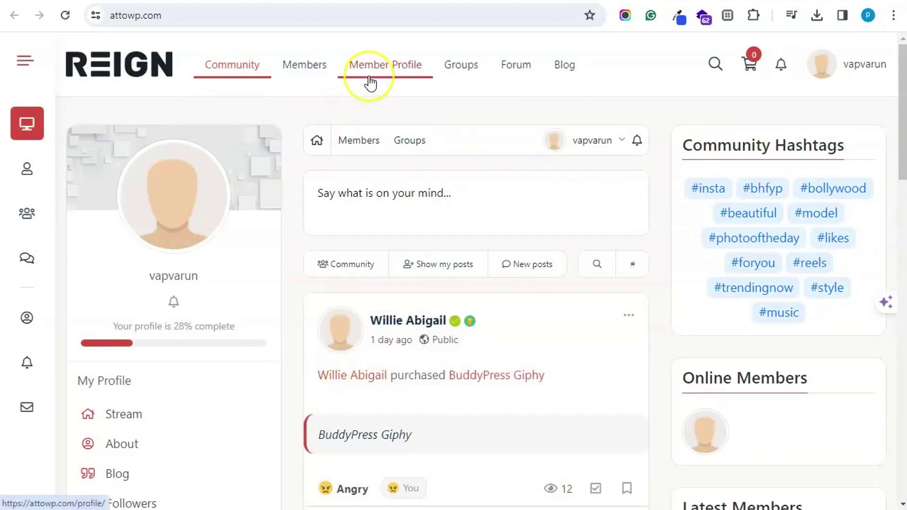
scroll(384, 258, down, 10)
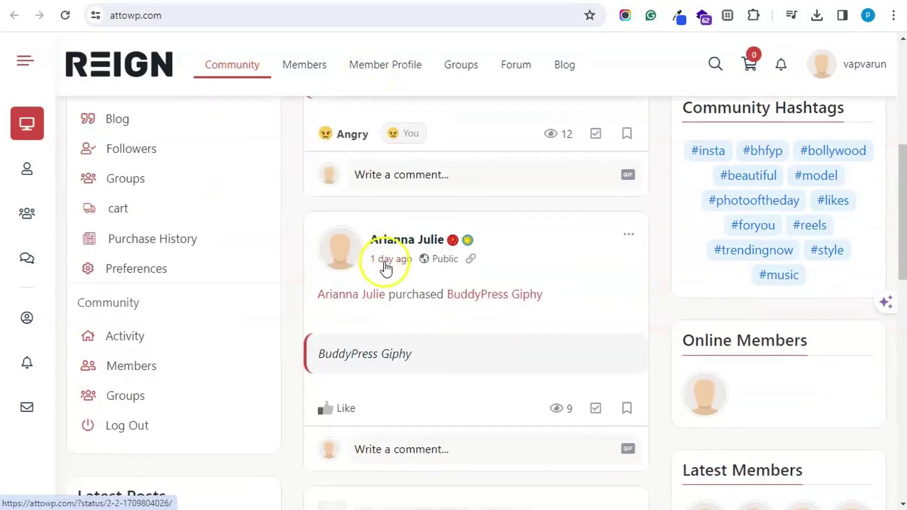
click(392, 307)
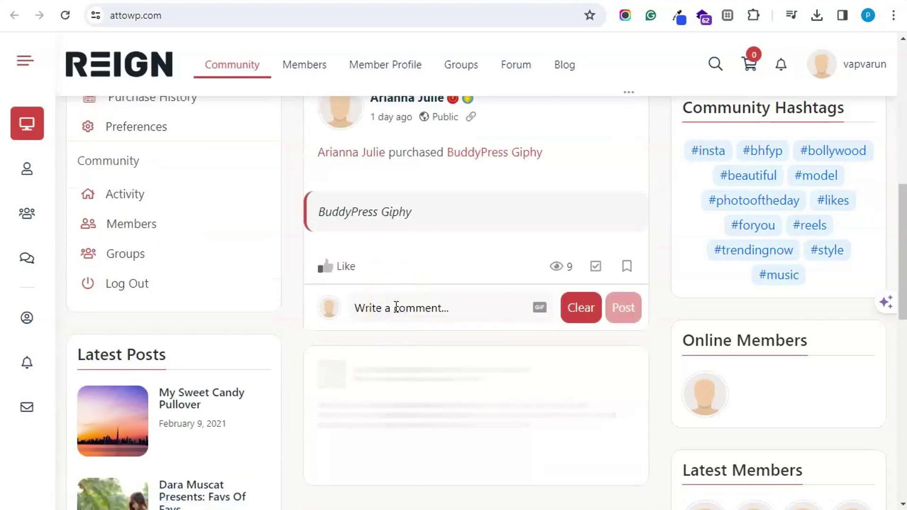
text(hi)
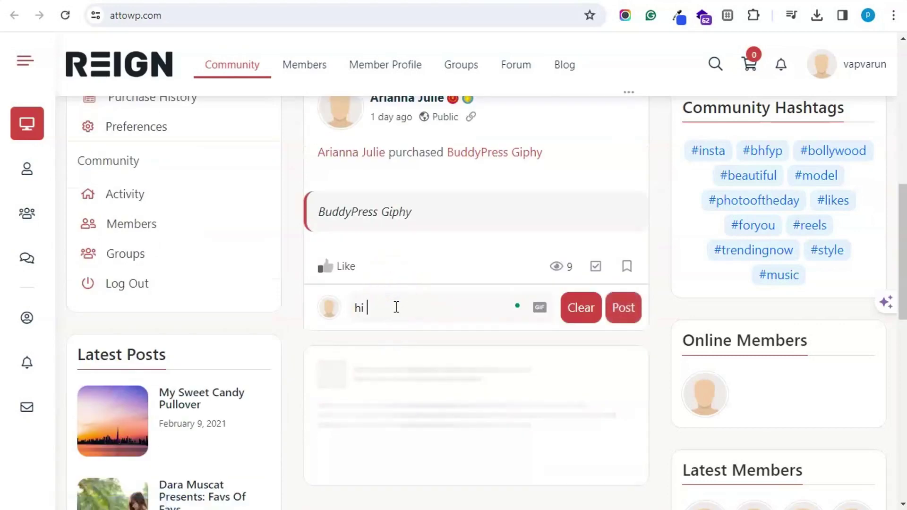
click(623, 307)
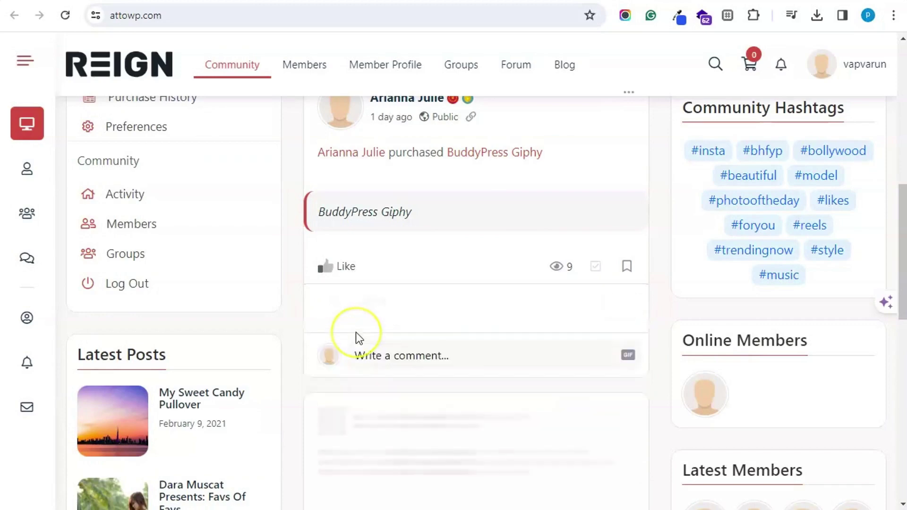
Reload the community feed to check the commented post moved to the top.
scroll(356, 332, up, 10)
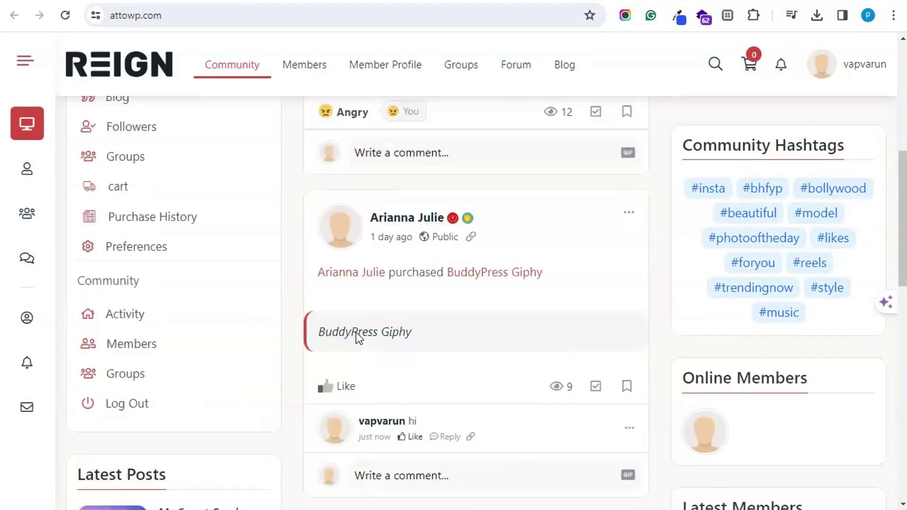
right_click(538, 163)
click(580, 211)
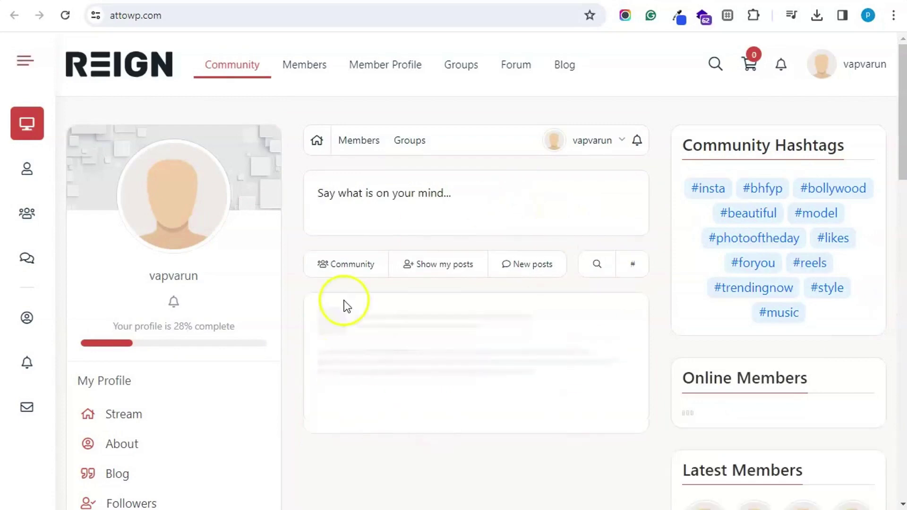
scroll(356, 293, down, 5)
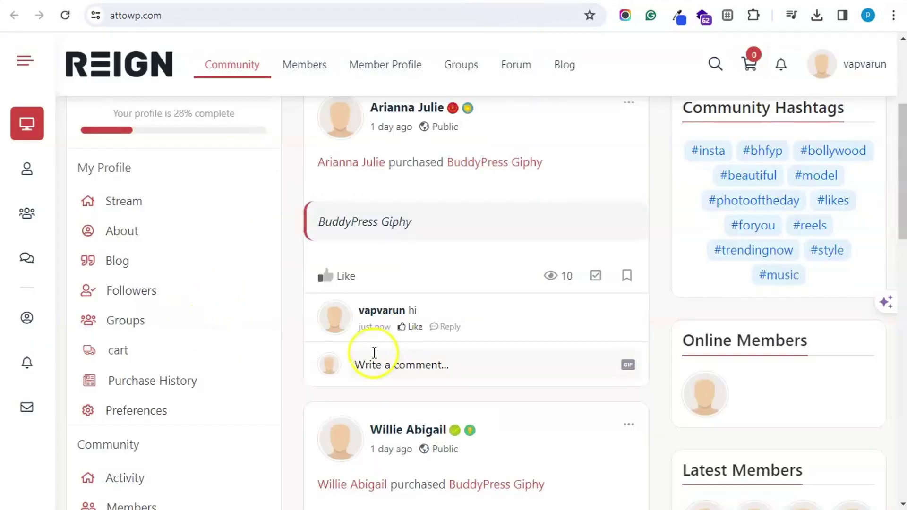
scroll(429, 329, down, 8)
scroll(425, 373, up, 7)
scroll(425, 371, down, 6)
Start a comment on the reacted purchase post, typing 'h'.
click(383, 363)
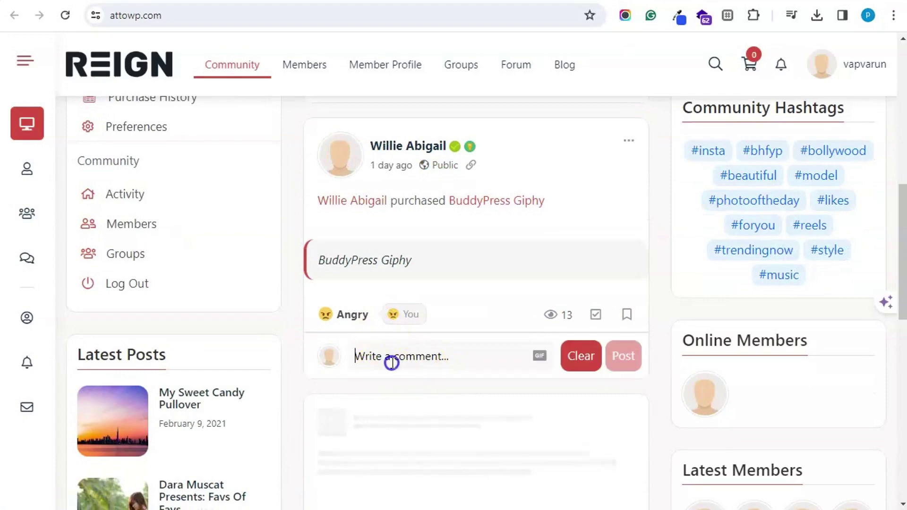
text(hi)
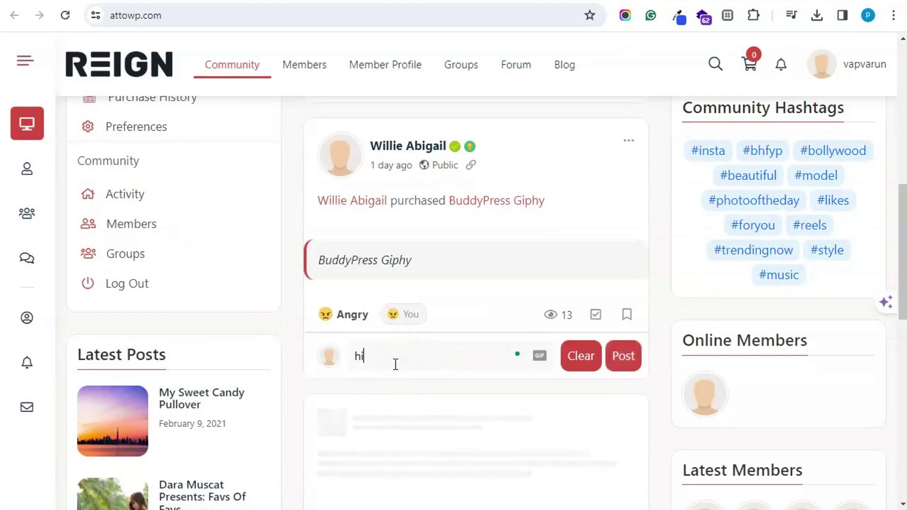
scroll(395, 364, up, 10)
scroll(399, 367, down, 6)
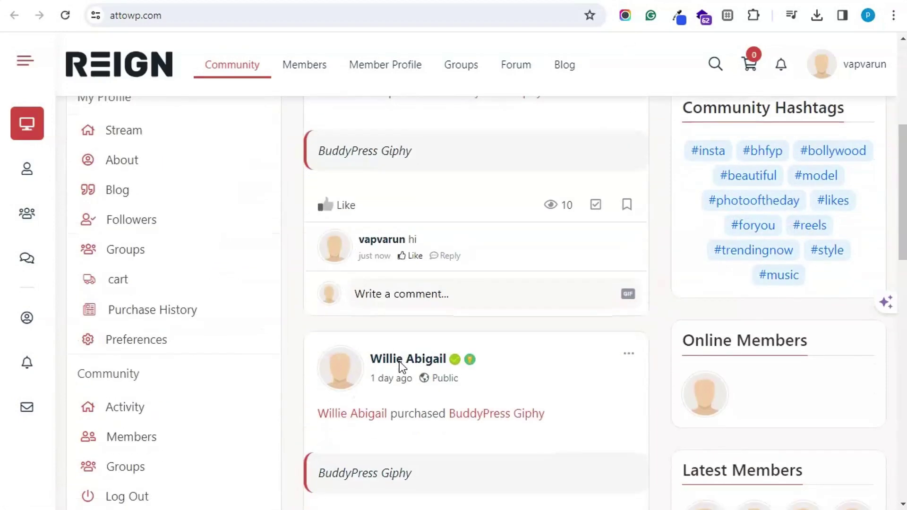
scroll(406, 283, up, 6)
Publish a status post reading 'new activity' from the feed composer.
click(375, 194)
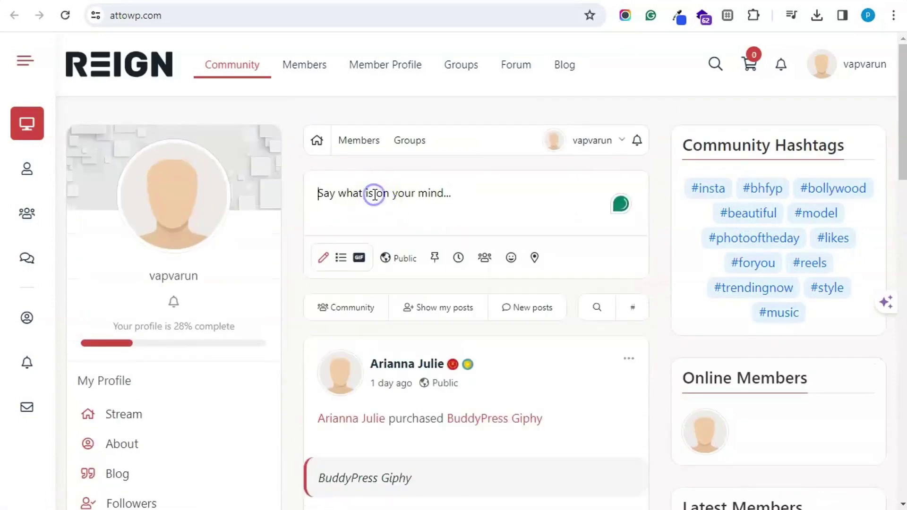
text(new activity)
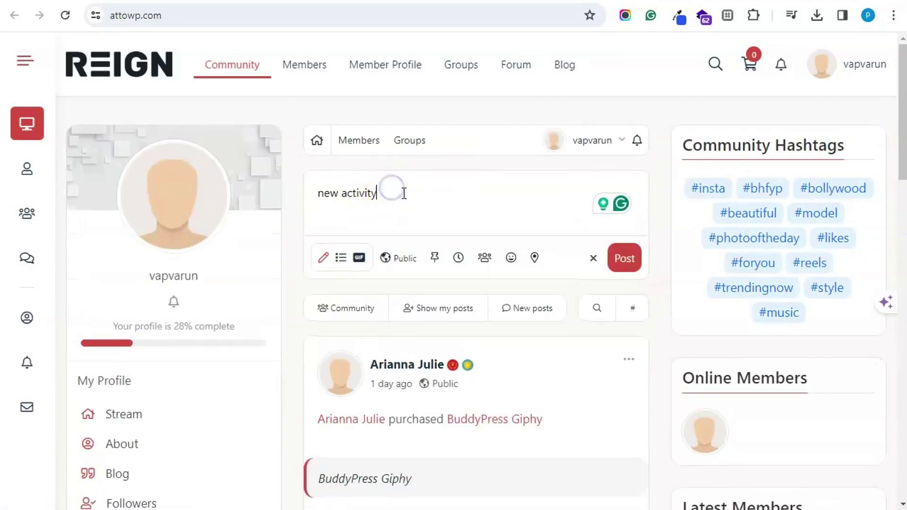
click(615, 264)
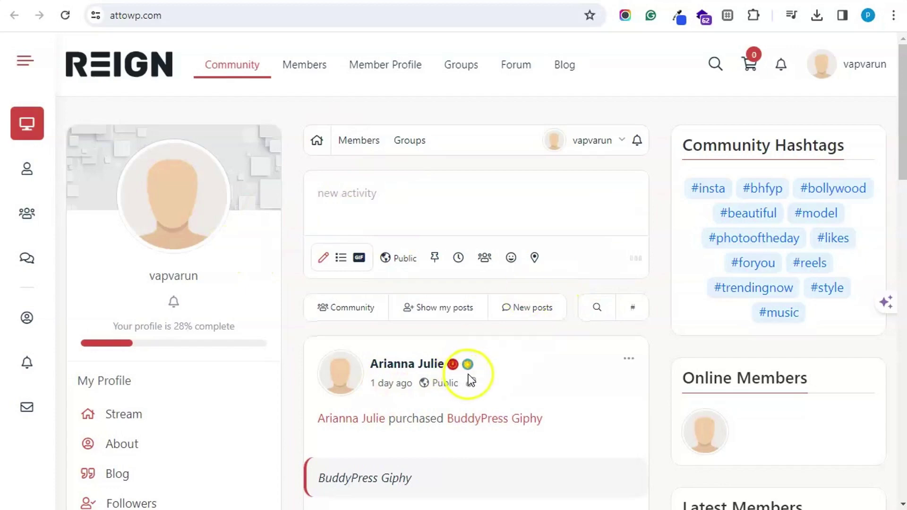
scroll(401, 237, down, 4)
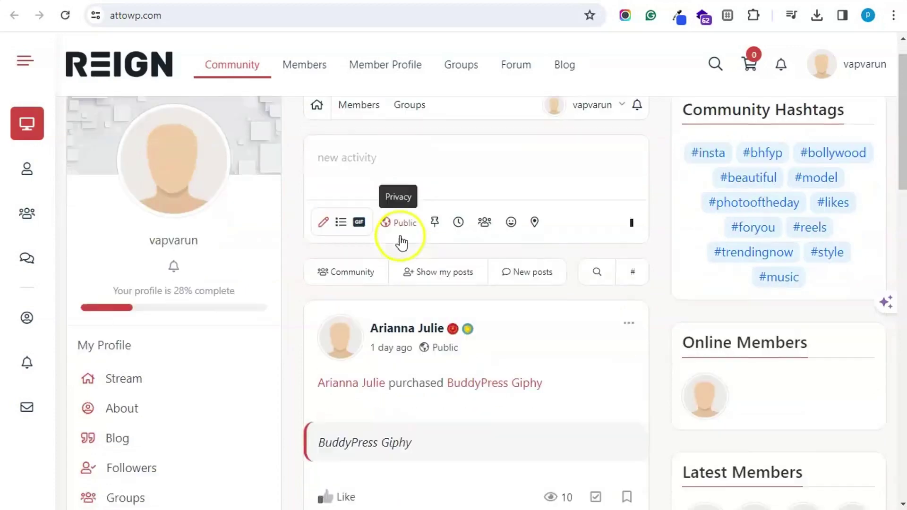
scroll(415, 318, down, 4)
scroll(415, 364, up, 8)
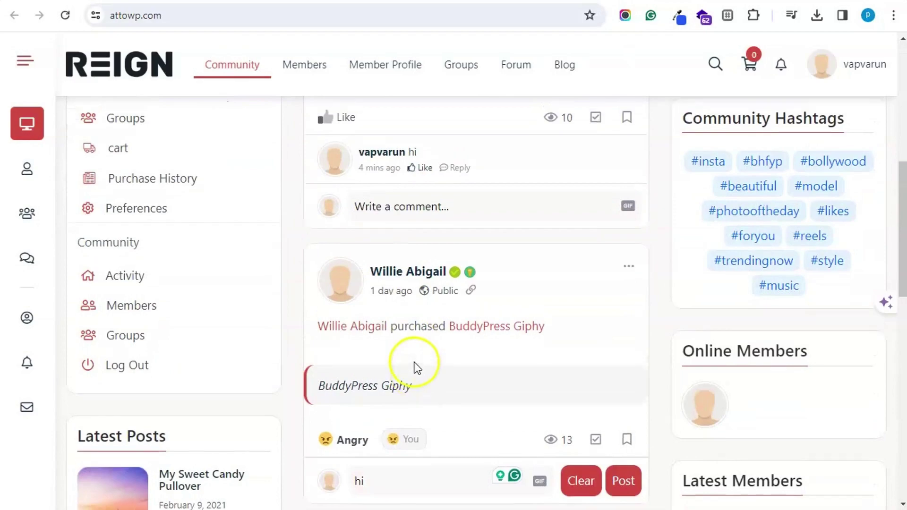
scroll(410, 364, down, 4)
Reply 'reply for testing' to the 'hi' comment on the purchase post.
scroll(410, 362, up, 4)
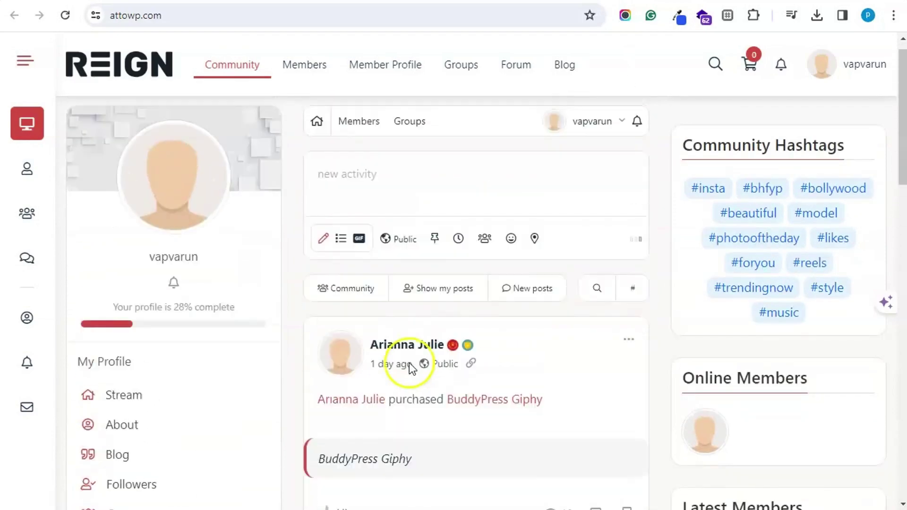
scroll(454, 306, down, 8)
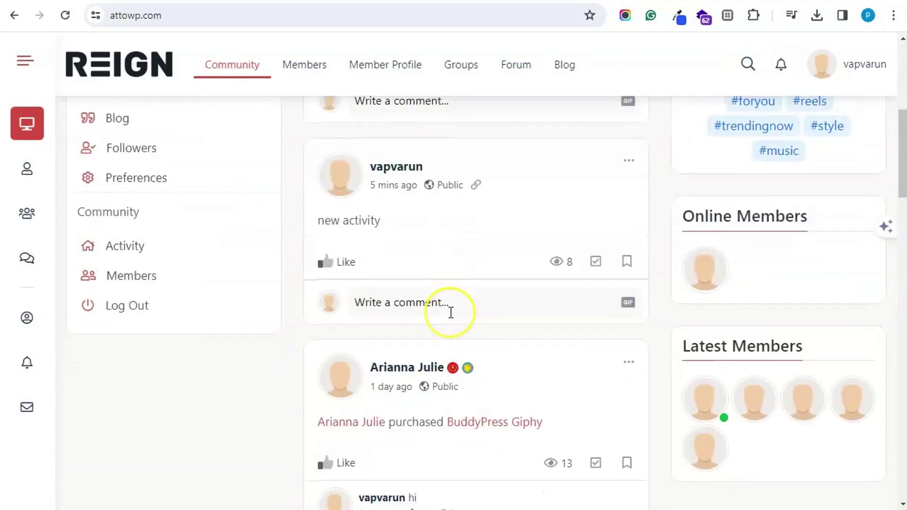
scroll(451, 312, down, 1)
click(455, 300)
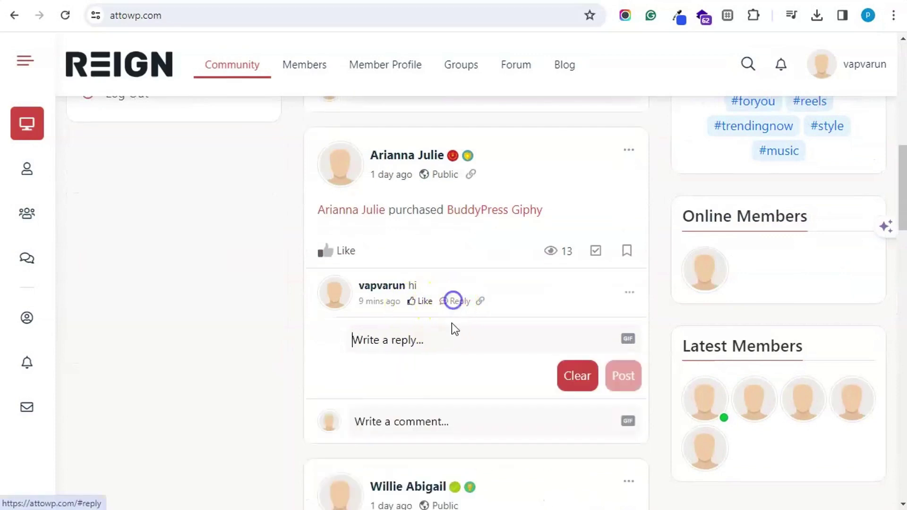
click(450, 333)
text(reply for testing)
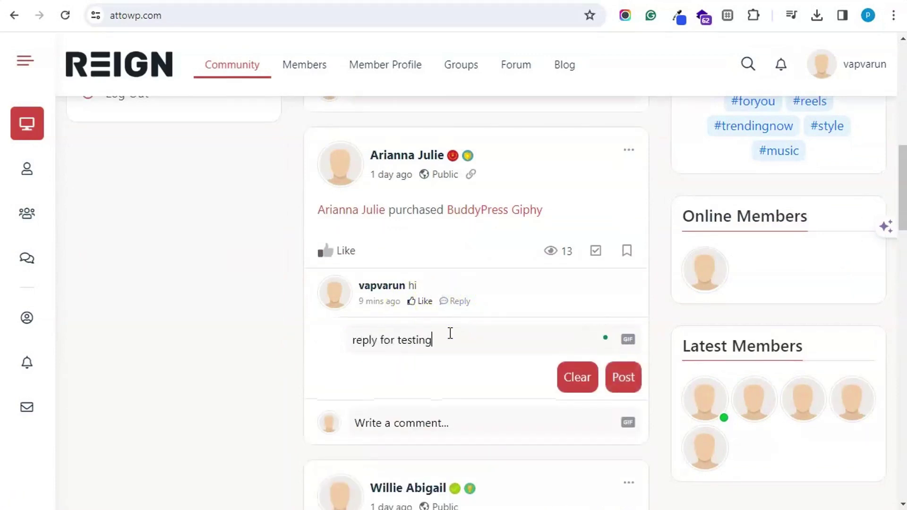
scroll(299, 293, up, 10)
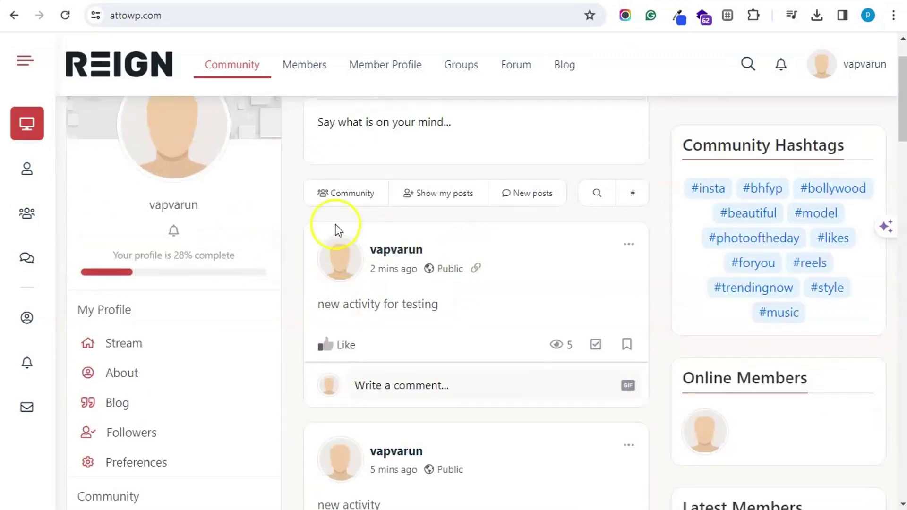
scroll(377, 317, down, 6)
scroll(377, 317, down, 5)
scroll(404, 324, up, 1)
click(621, 380)
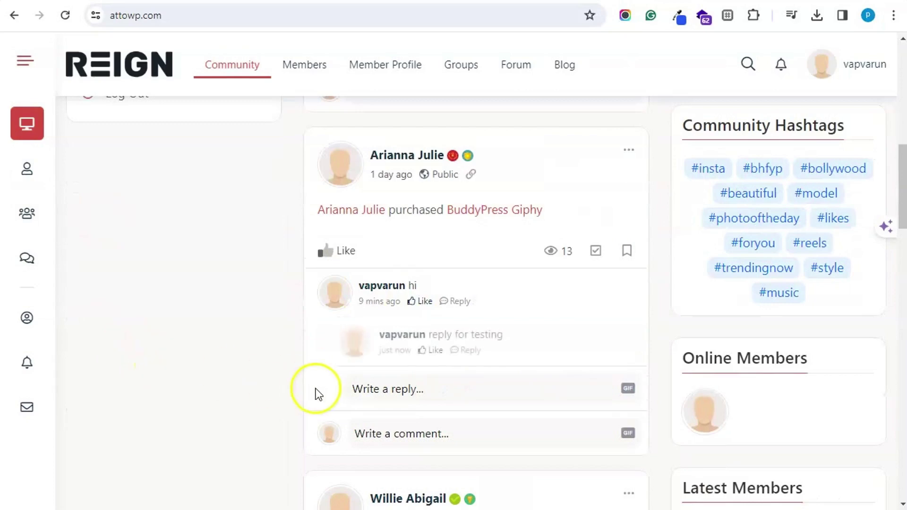
Reload the feed to confirm the replied post now tops it.
right_click(219, 320)
click(279, 21)
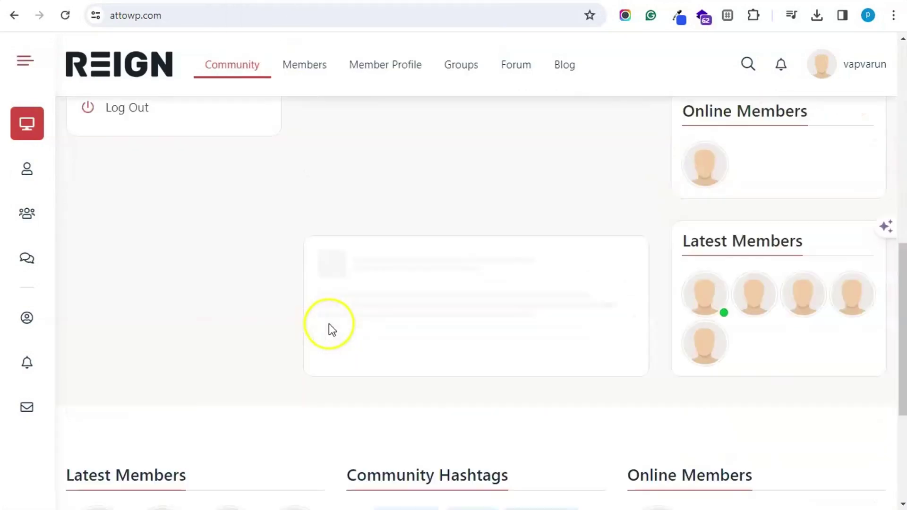
scroll(328, 325, up, 4)
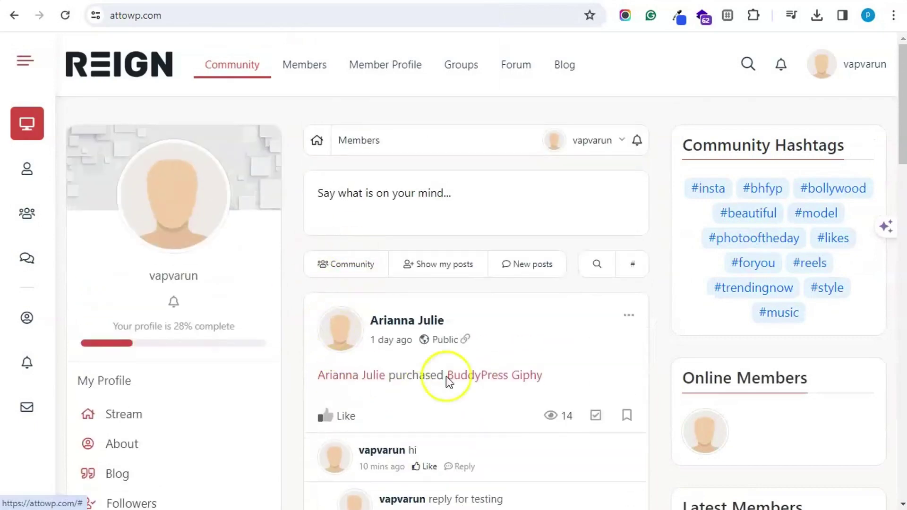
scroll(447, 381, down, 2)
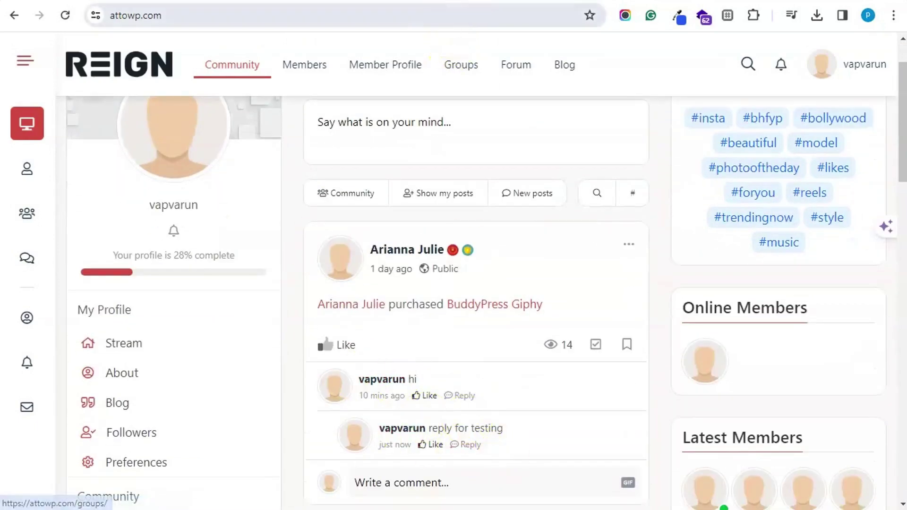
Turn on Activity Bump On Edit, save the settings, and go back to the community feed.
click(455, 2)
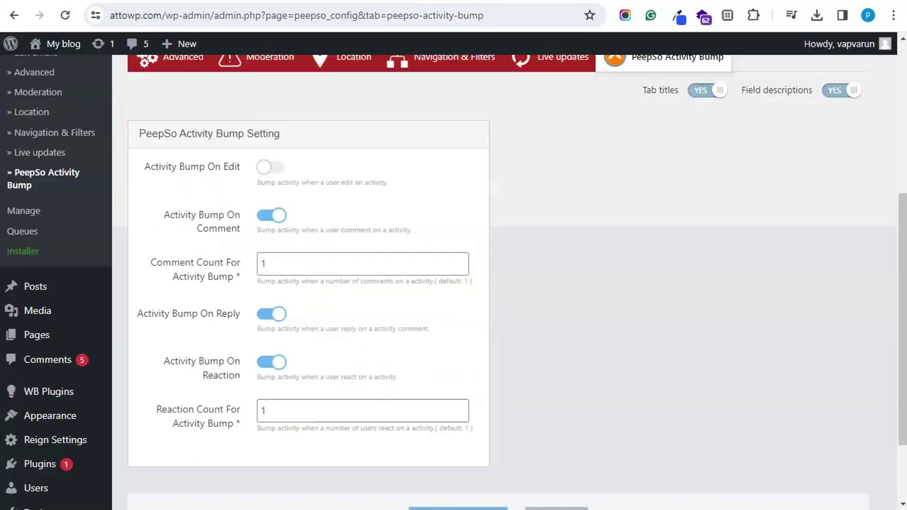
click(267, 168)
scroll(377, 354, down, 3)
click(441, 430)
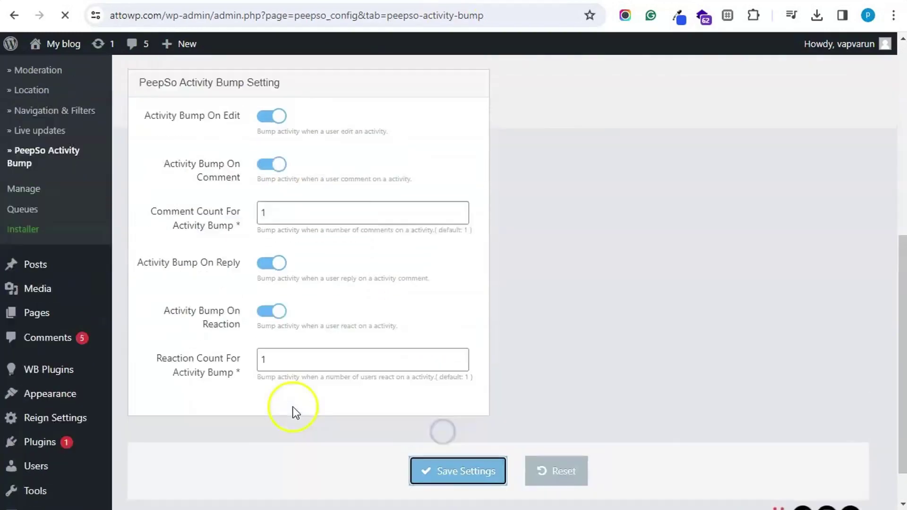
key(ctrl+Tab)
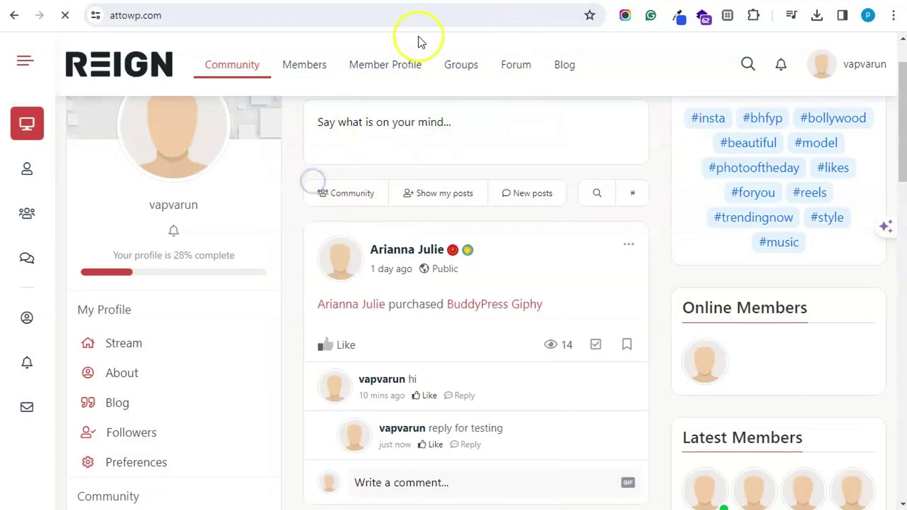
key(ctrl+Tab)
scroll(359, 283, down, 3)
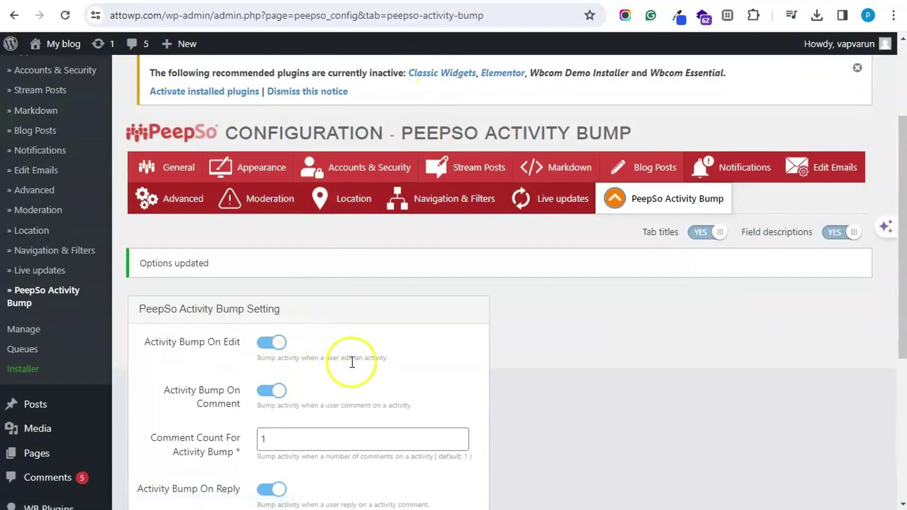
key(ctrl+Tab)
scroll(441, 321, down, 5)
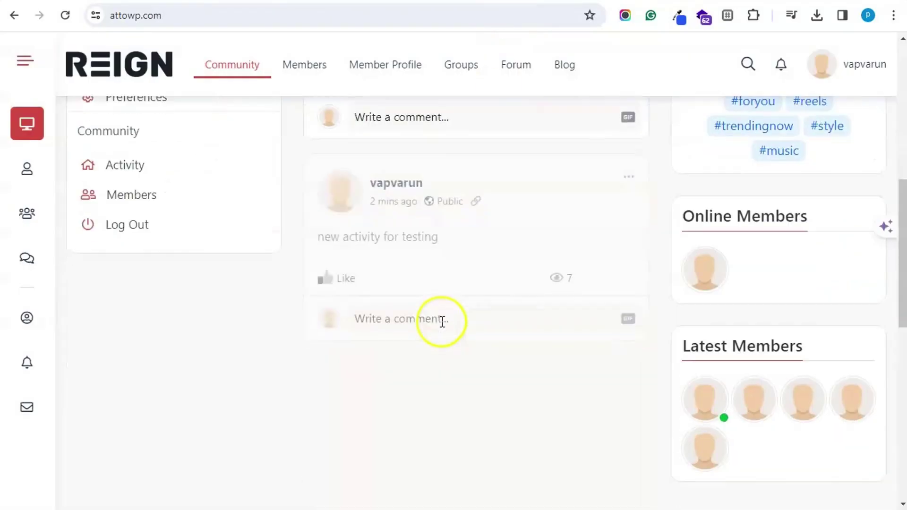
Append 'edited' to the lorem-ipsum post's text and save it.
scroll(431, 311, down, 4)
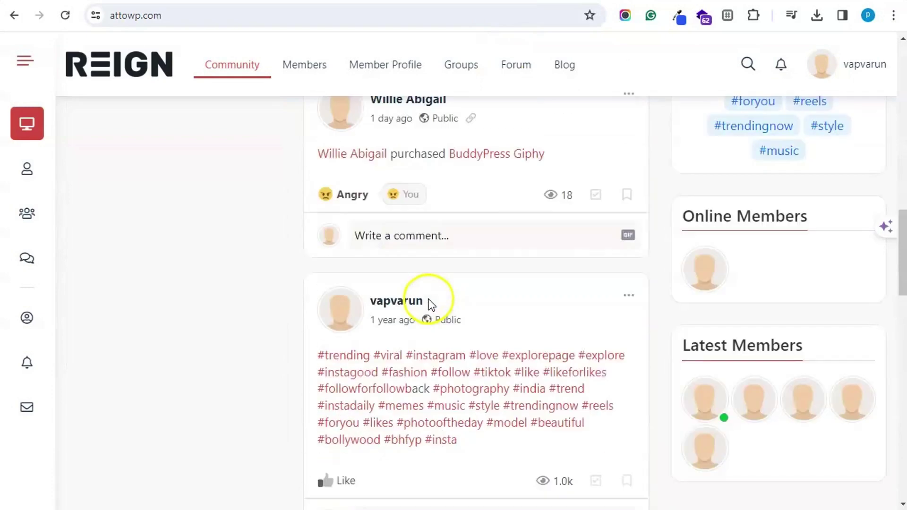
scroll(429, 307, down, 12)
scroll(426, 307, down, 8)
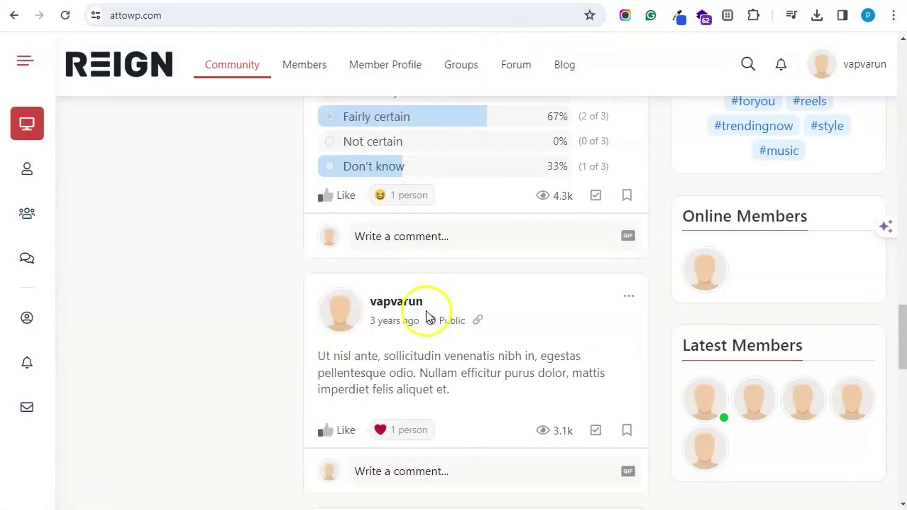
scroll(426, 311, down, 1)
click(628, 230)
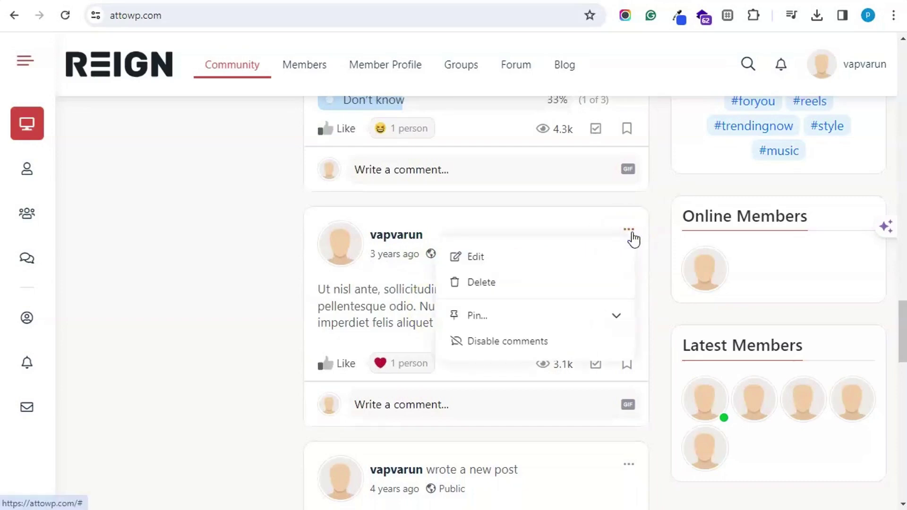
click(484, 263)
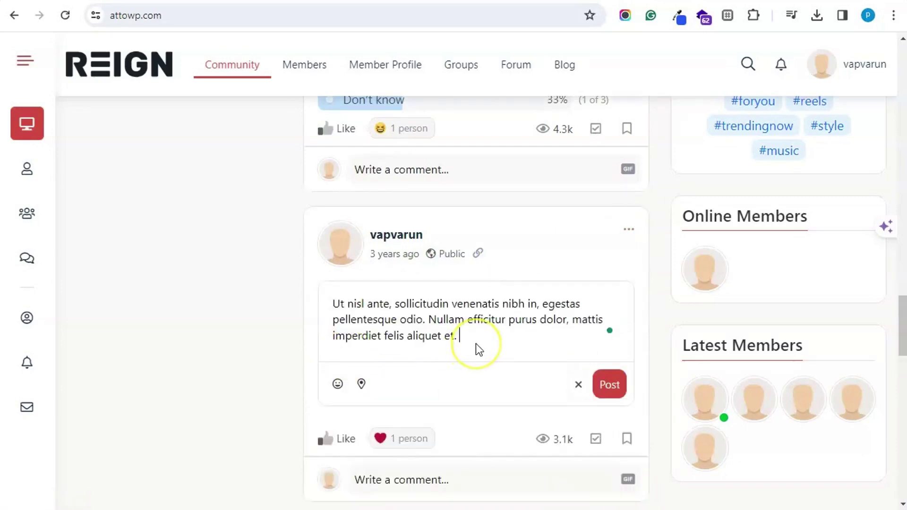
text(edited)
click(609, 385)
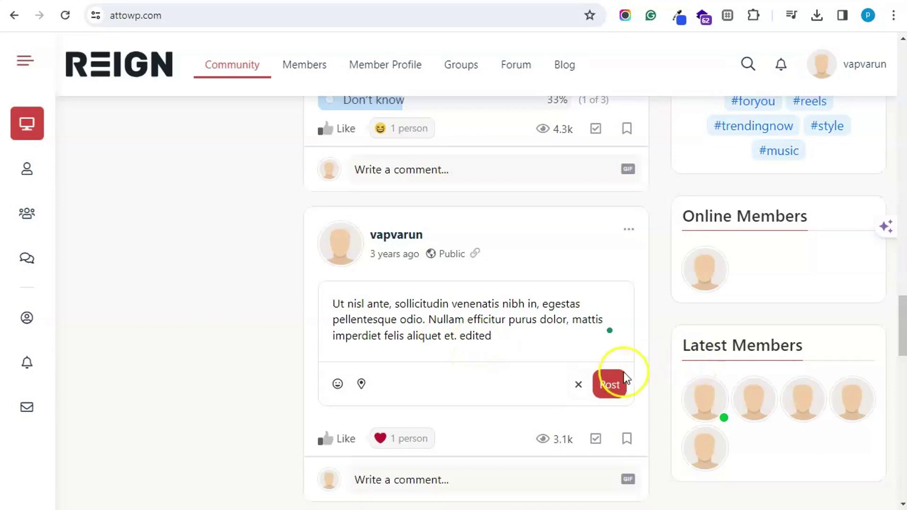
Reload the feed to confirm the edited post now leads it.
right_click(128, 225)
click(180, 269)
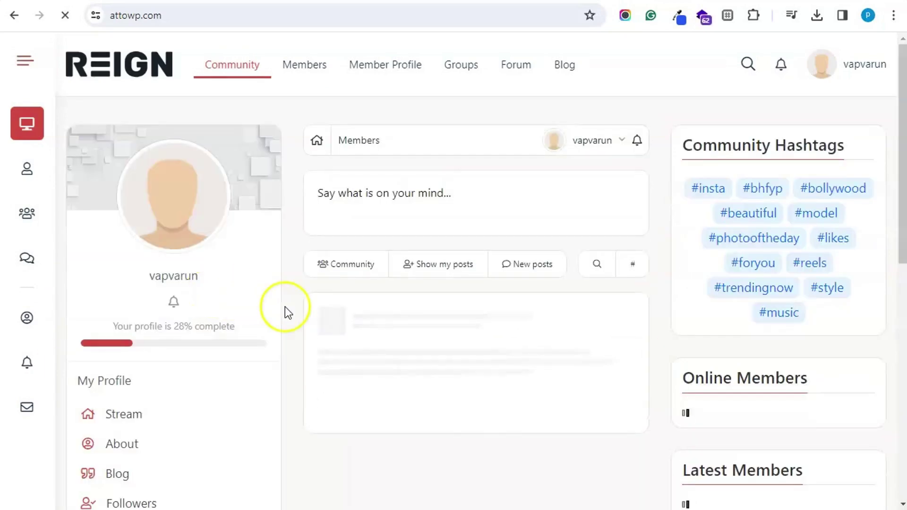
scroll(371, 344, up, 2)
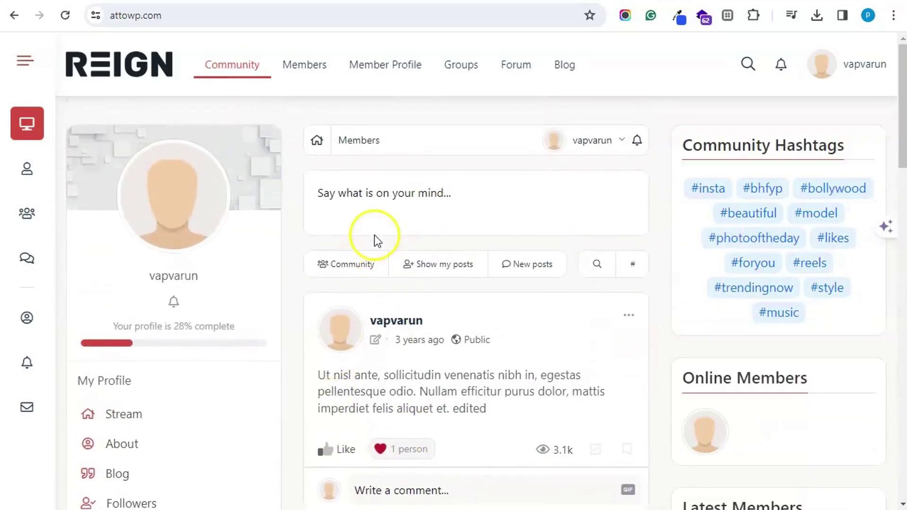
scroll(386, 230, down, 3)
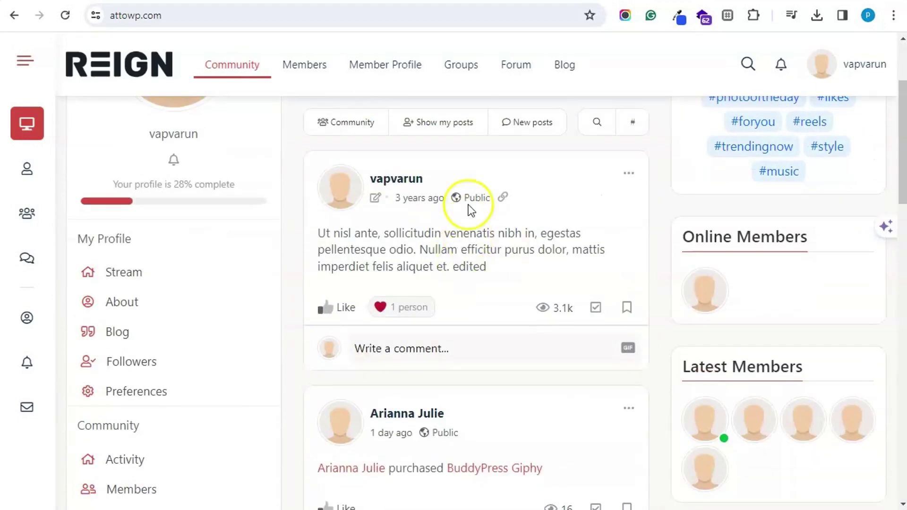
scroll(470, 209, up, 3)
scroll(404, 289, down, 8)
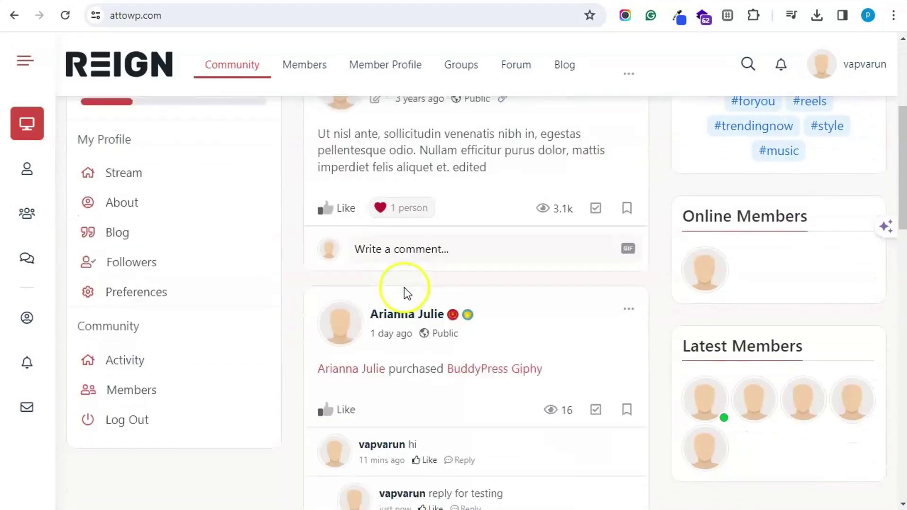
scroll(404, 302, up, 5)
scroll(404, 311, up, 3)
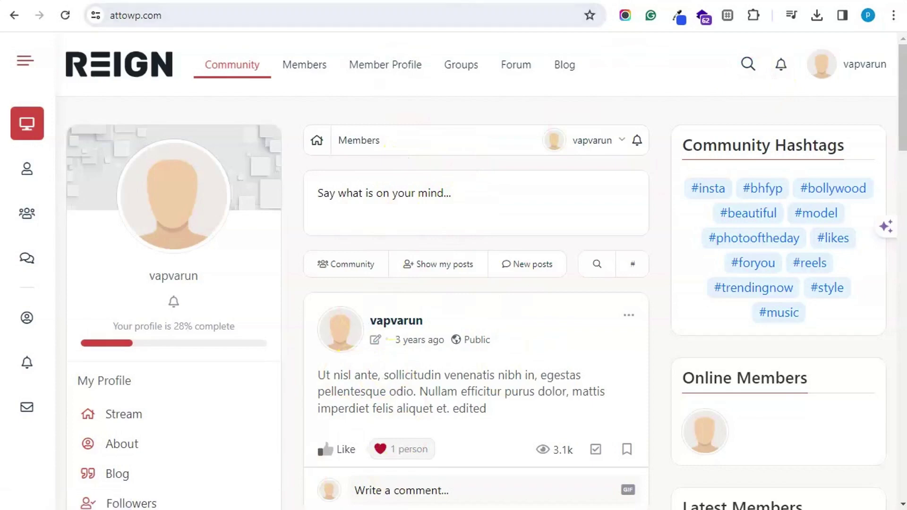
Open the Plugins list and search it for 'switc' to locate User Switching.
click(473, 11)
scroll(33, 439, down, 5)
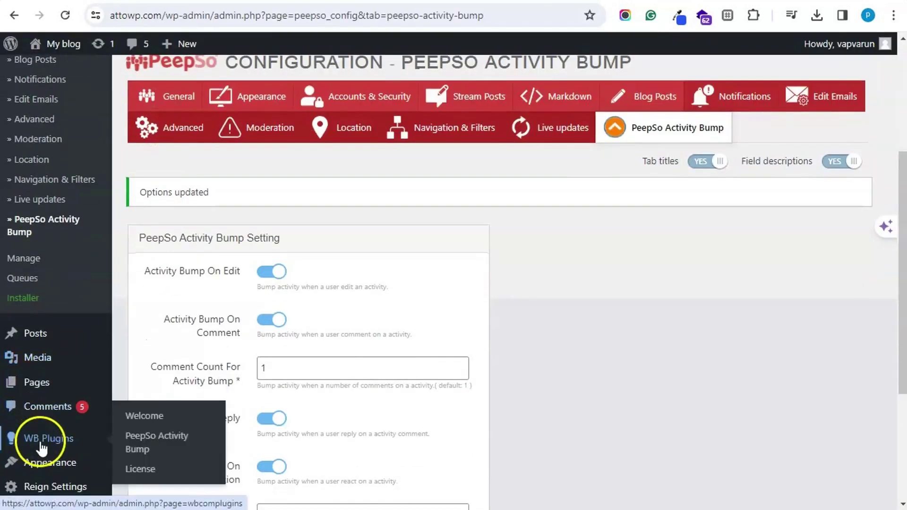
click(36, 415)
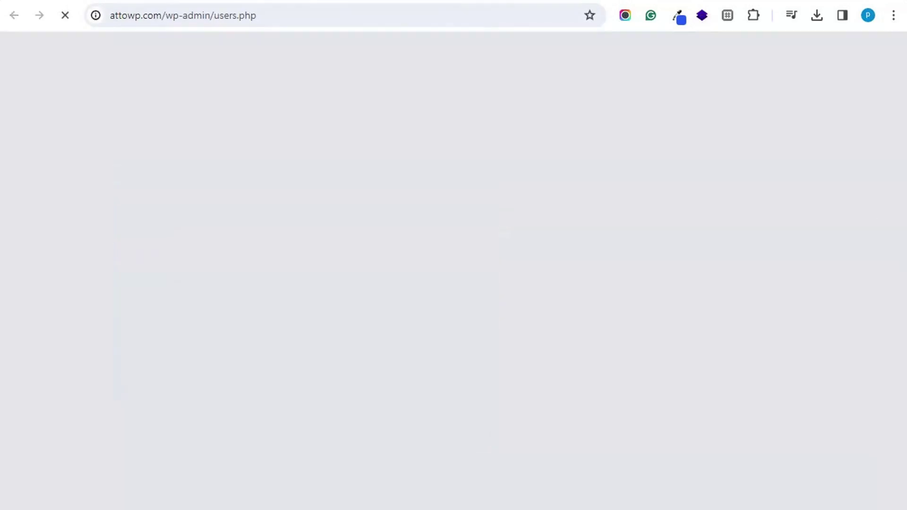
scroll(242, 442, down, 5)
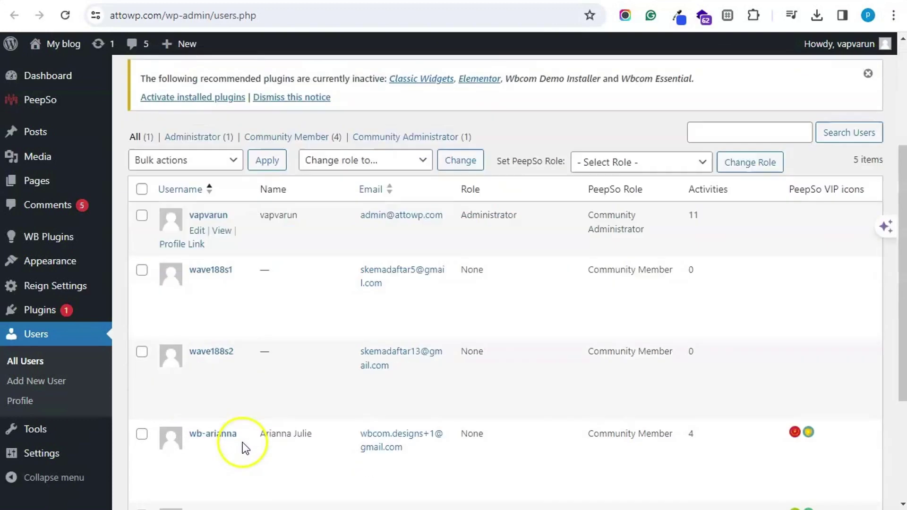
click(36, 312)
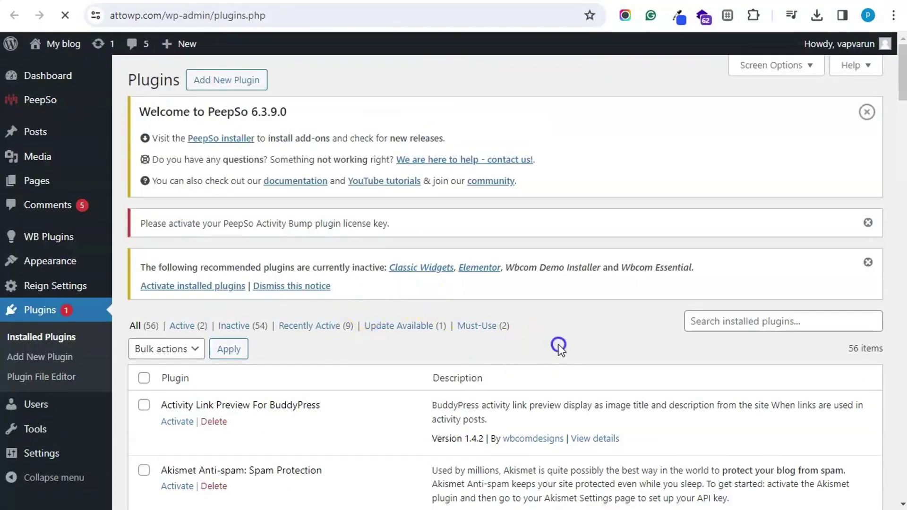
key(ctrl+f)
text(switch)
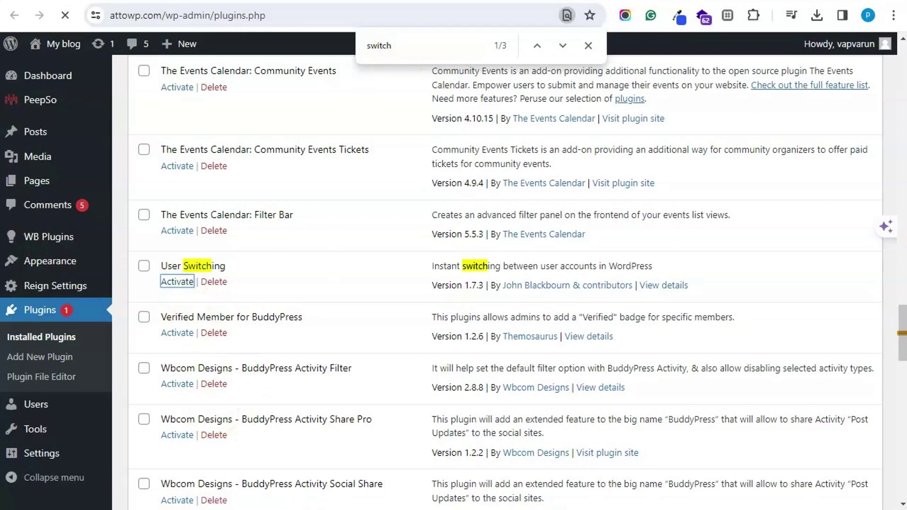
Reload the All Users list in the other tab.
key(ctrl+Tab)
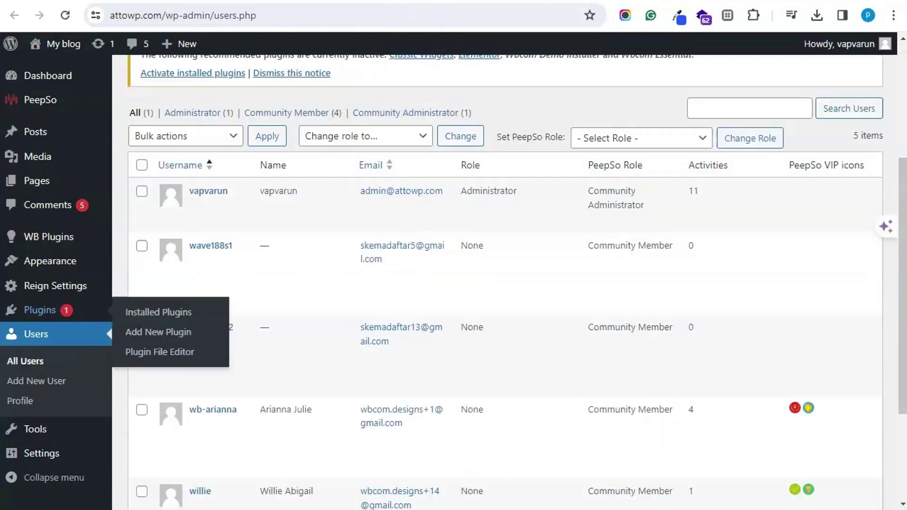
right_click(518, 159)
click(547, 142)
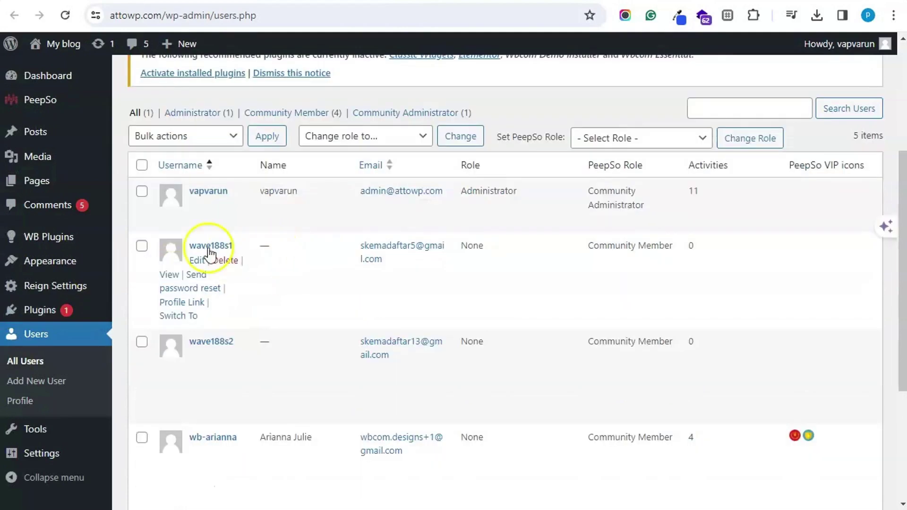
scroll(294, 216, down, 3)
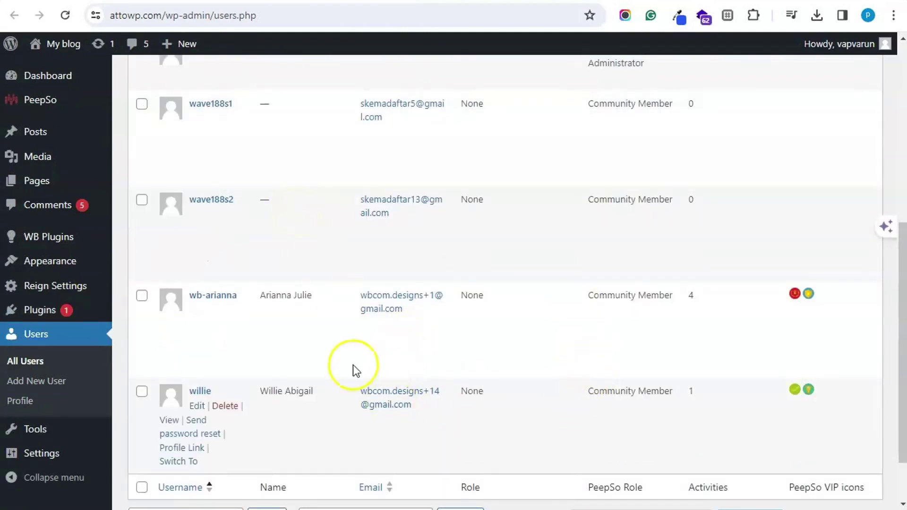
Switch to another community member and react Haha to the 'new activity' post.
click(180, 461)
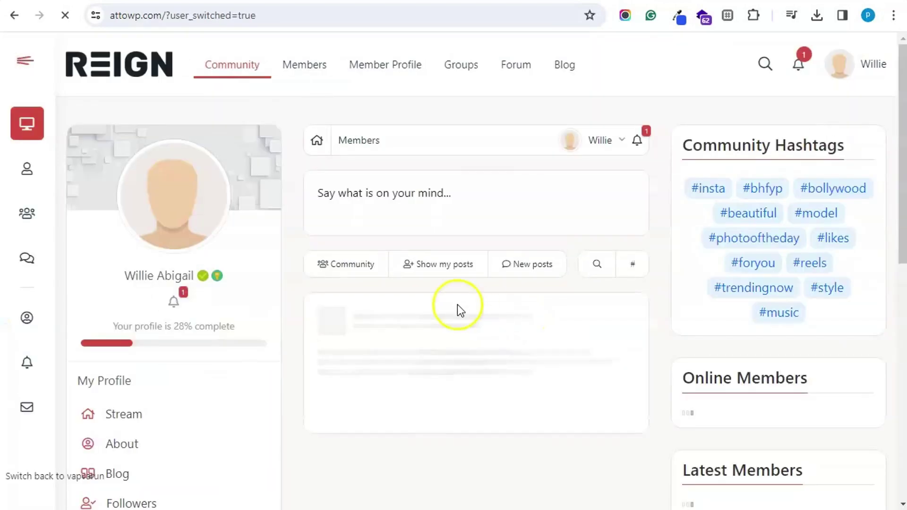
scroll(381, 299, down, 12)
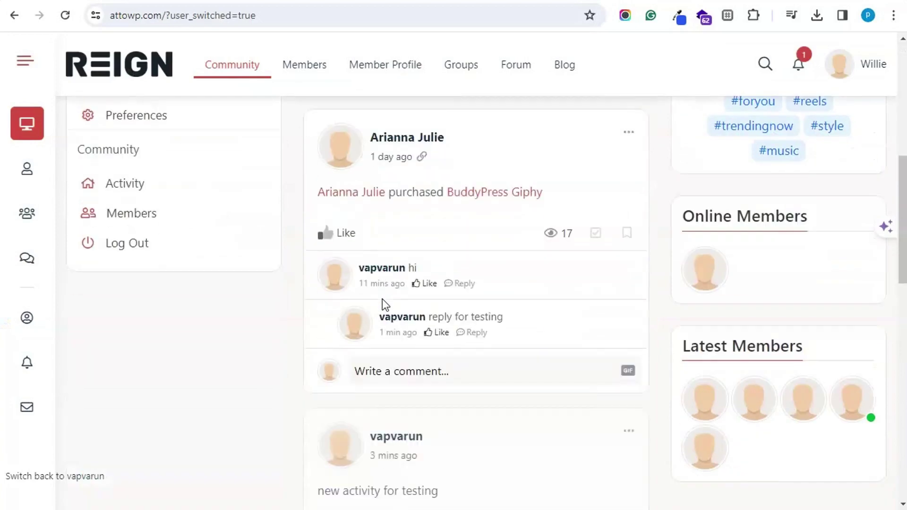
scroll(381, 299, down, 4)
click(341, 303)
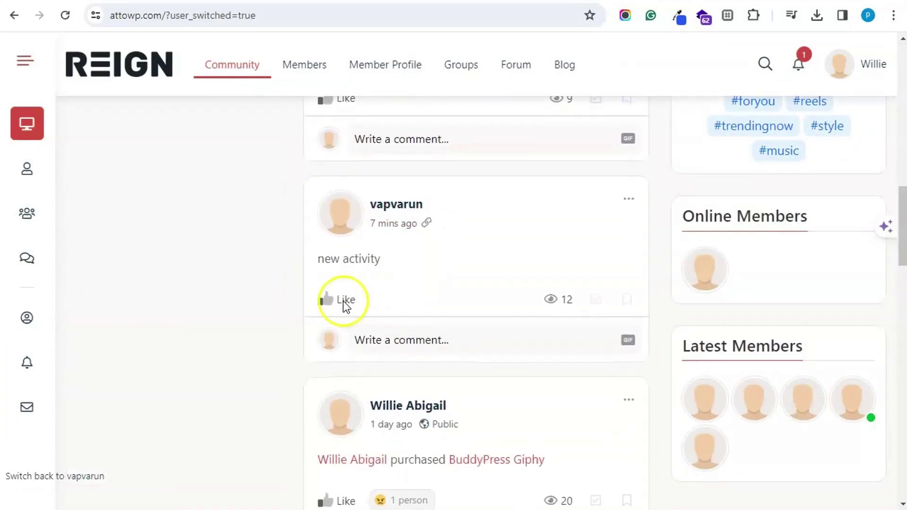
click(392, 269)
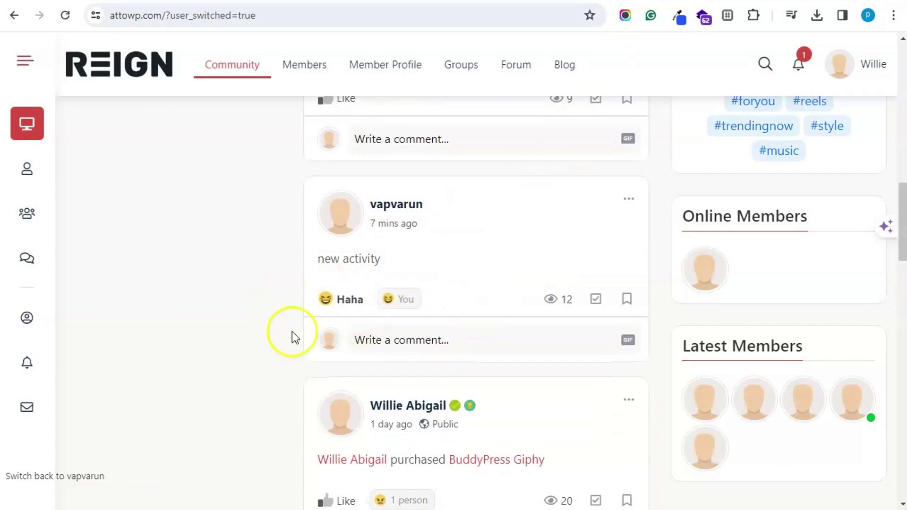
Reload the feed to check the post order, then switch back to the admin account.
scroll(284, 307, up, 4)
right_click(254, 230)
click(313, 290)
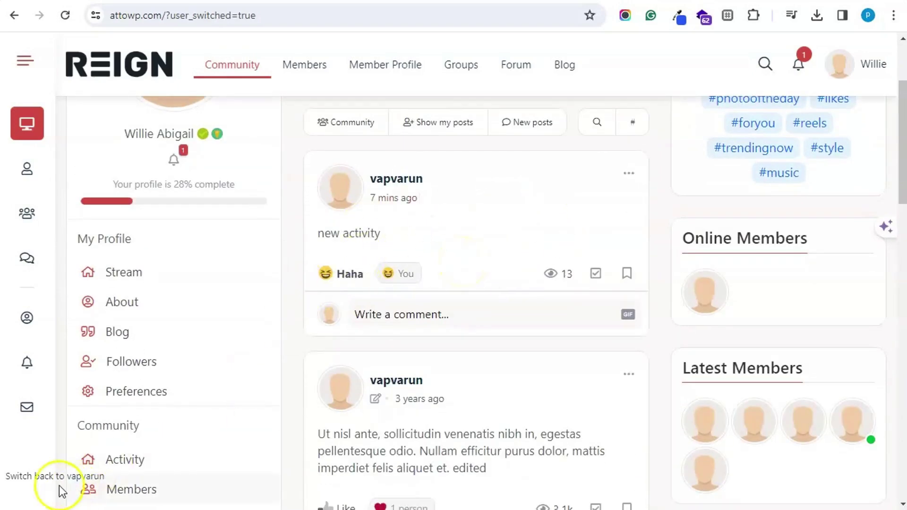
click(47, 476)
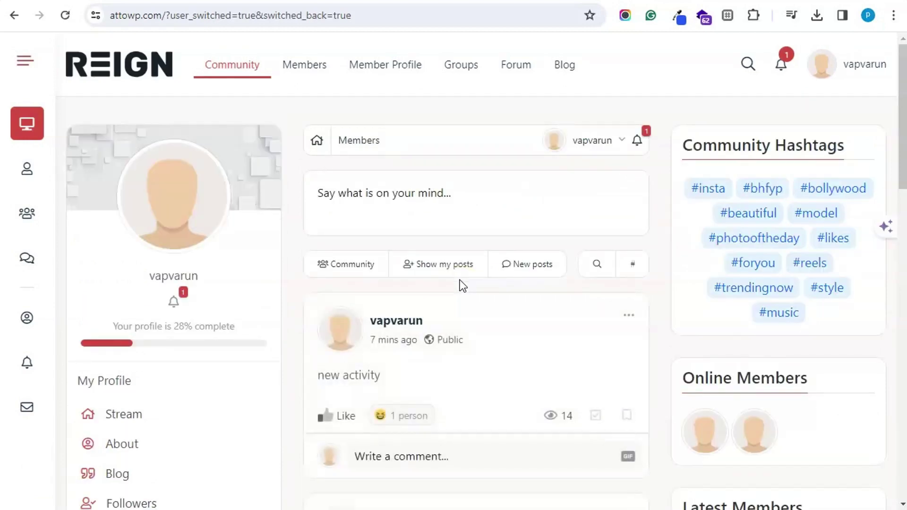
Check the reacted 'new activity' post leads the feed, then view the PeepSo Activity Bump product page.
scroll(269, 129, down, 2)
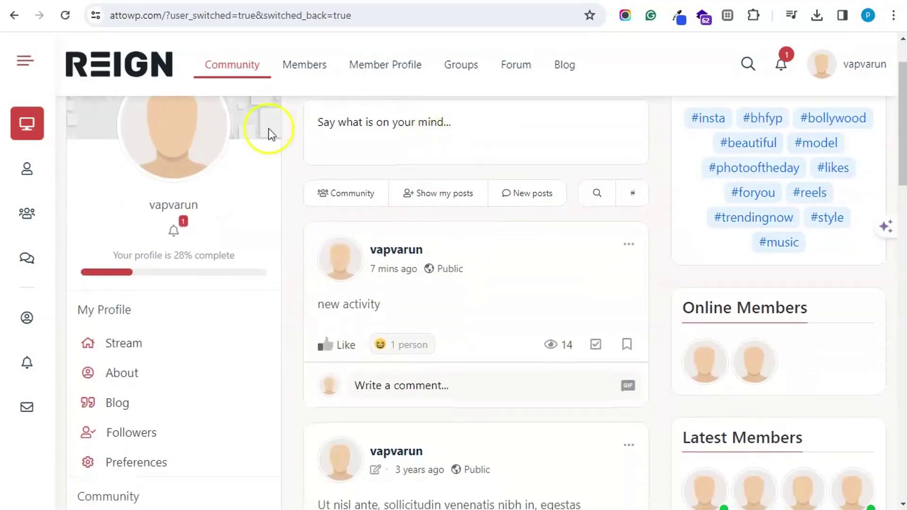
scroll(501, 219, down, 3)
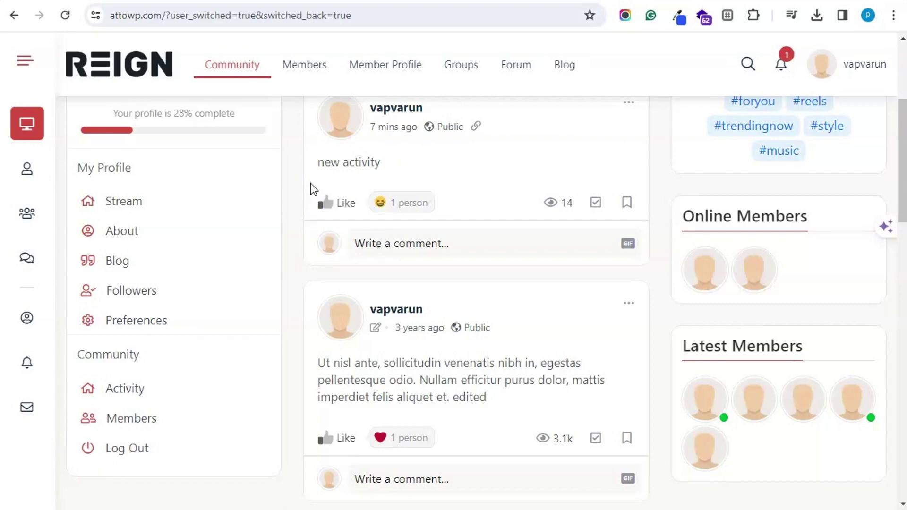
scroll(364, 50, up, 3)
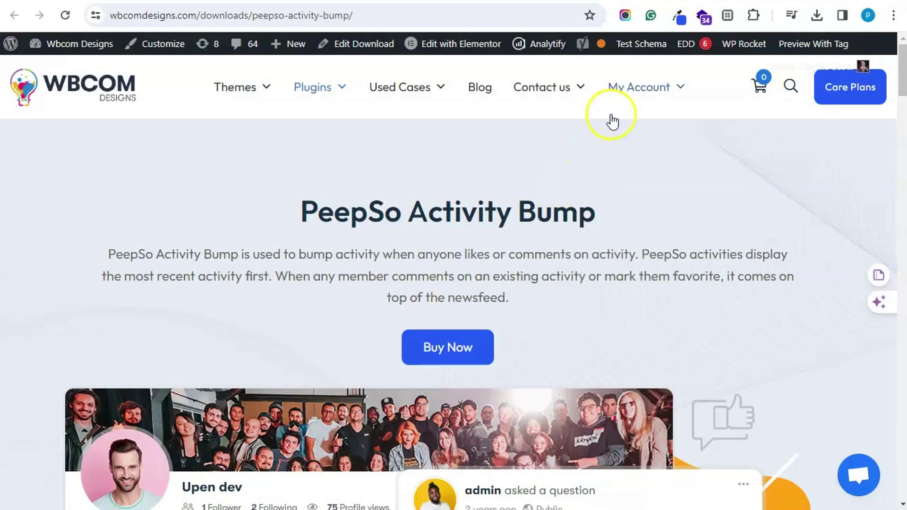
mouse_move(642, 87)
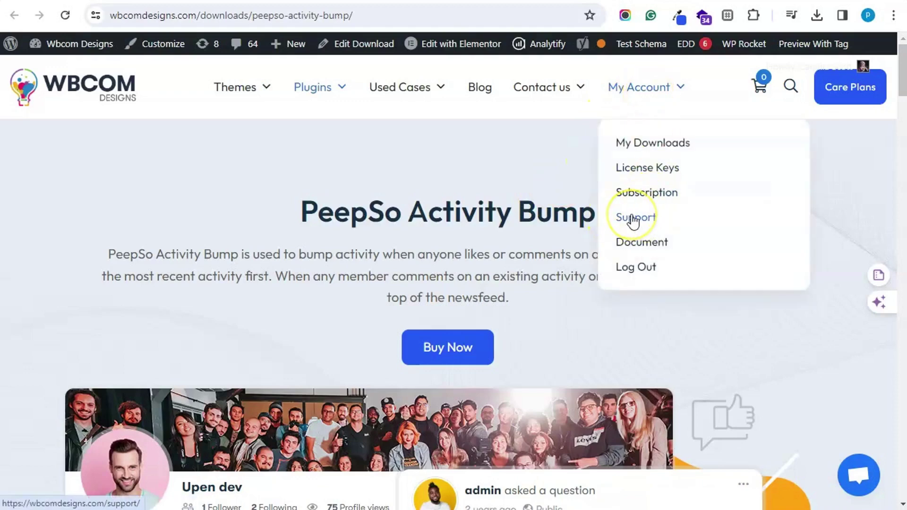